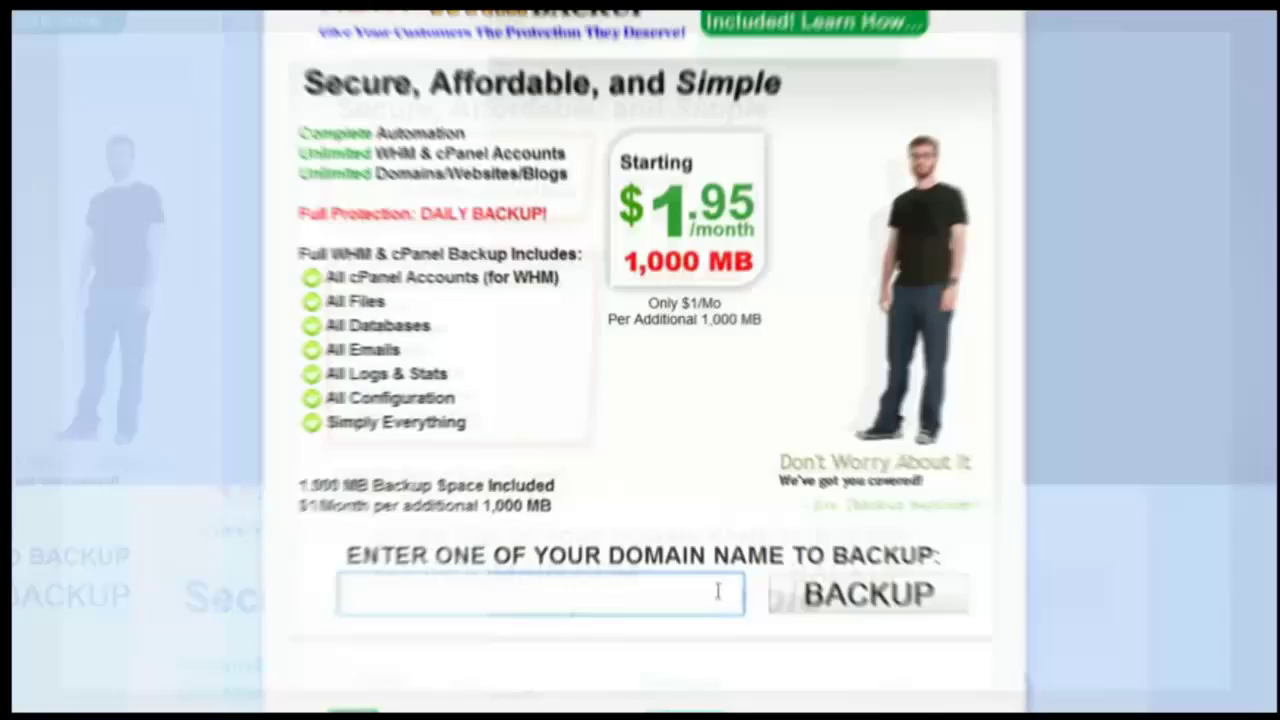
- Enter SITEAUTOBACKUP.COM as the domain to back up on SiteAutoBackup and submit it
type("SITEAUTOB")
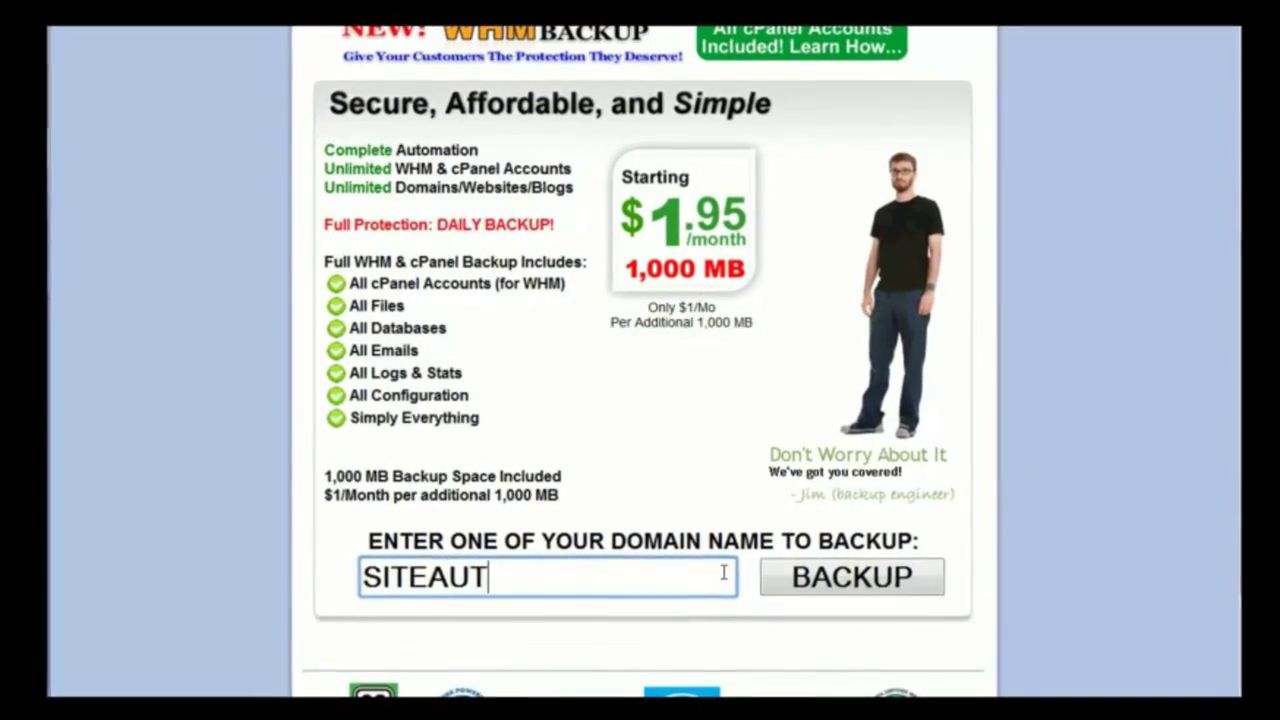
type("ACKUP.COM")
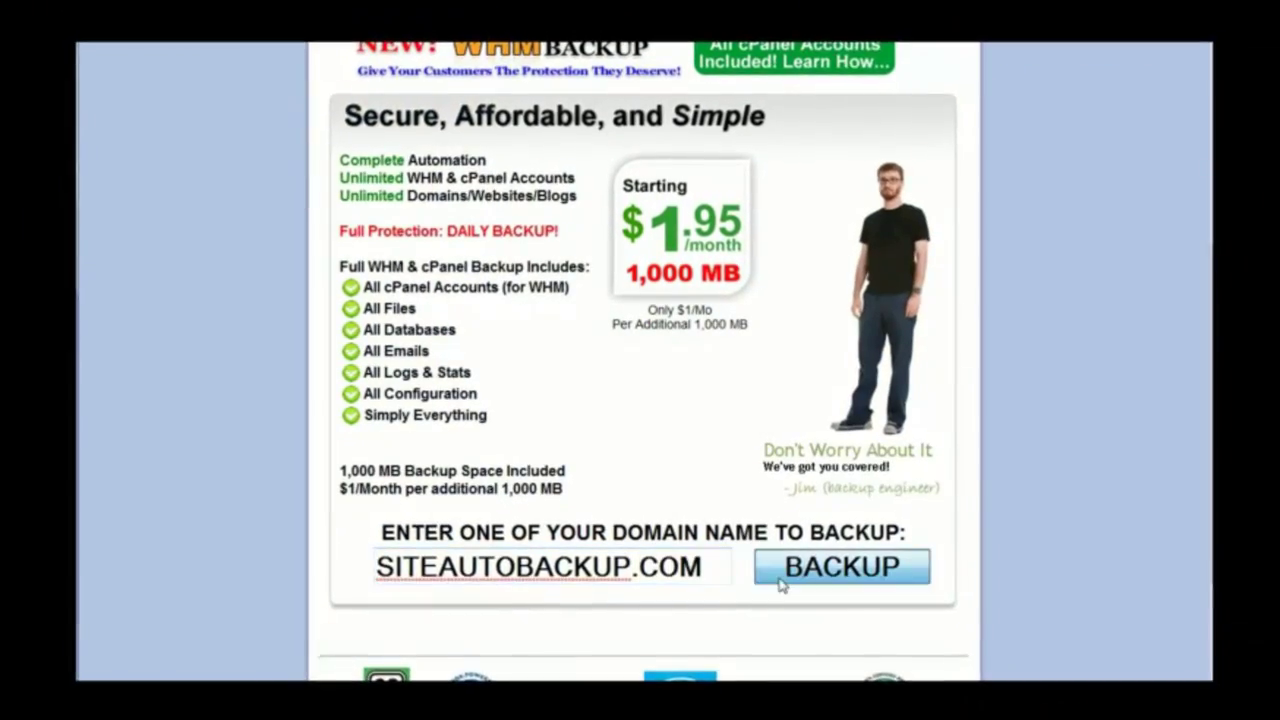
left_click(779, 579)
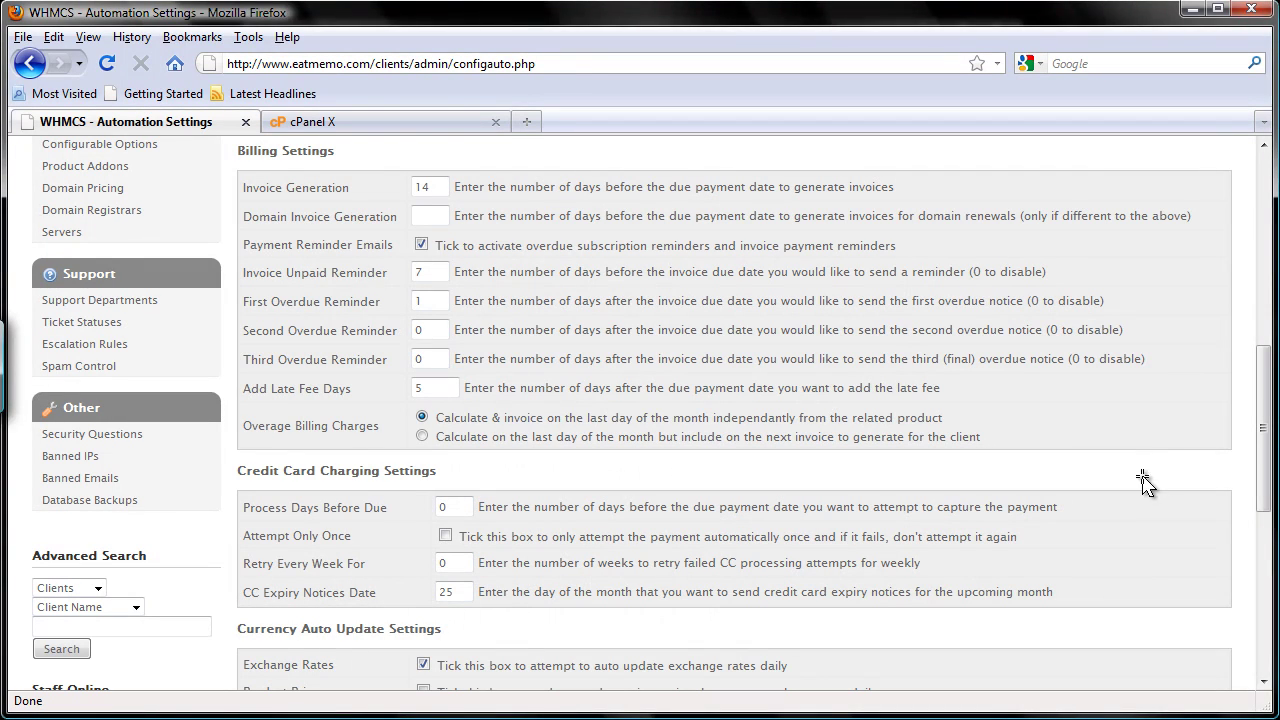
- Draw a pen checkmark beside the Invoice Generation setting
left_click(1190, 228)
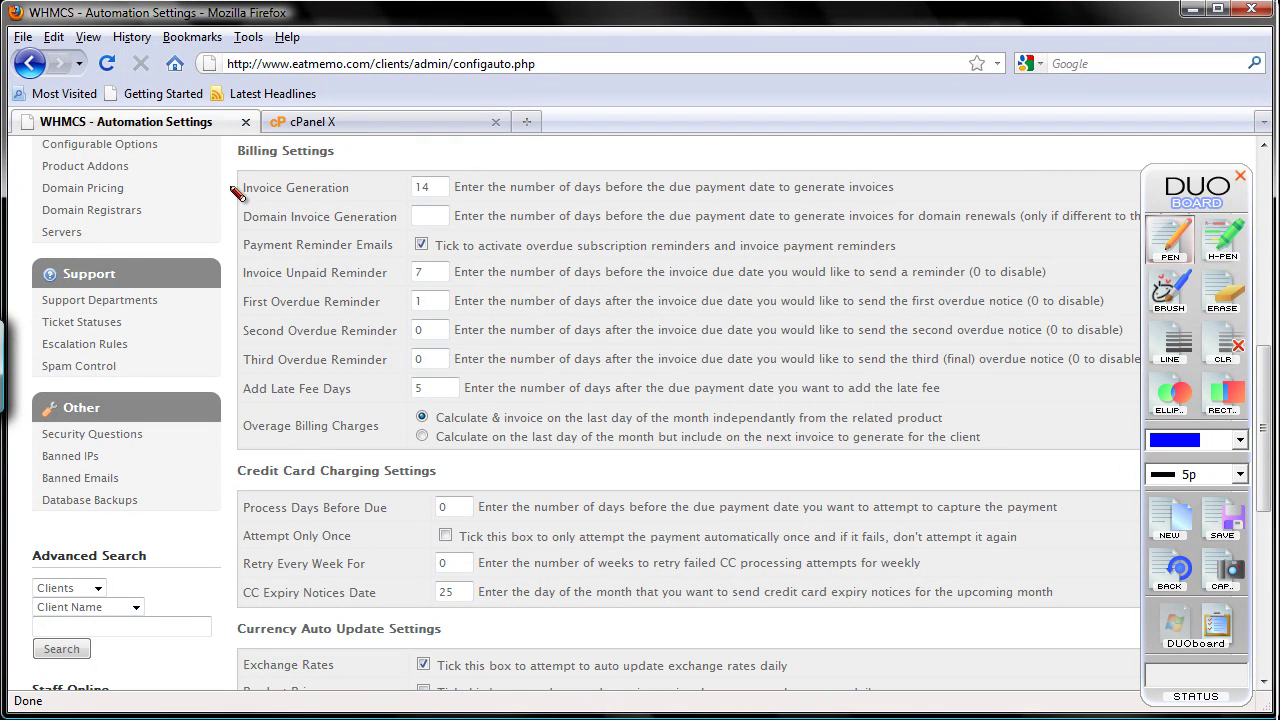
left_click_drag(229, 180, 258, 168)
- Tick Domain Invoice Generation through Third Overdue Reminder and arrow the Second Overdue Reminder value
left_click_drag(230, 210, 262, 204)
left_click_drag(238, 232, 266, 222)
left_click_drag(231, 260, 268, 249)
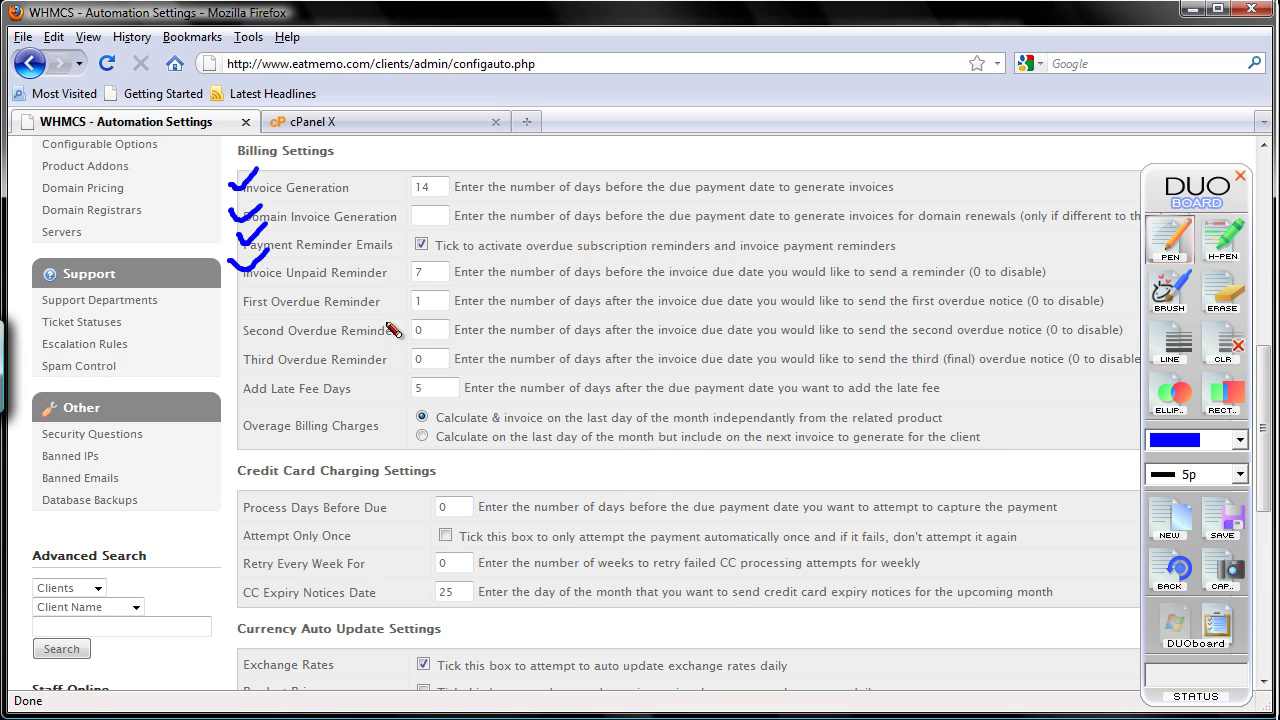
mouse_move(224, 292)
left_mouse_down()
mouse_move(256, 311)
mouse_move(271, 277)
left_mouse_up()
mouse_move(224, 318)
left_mouse_down()
mouse_move(238, 327)
mouse_move(272, 292)
left_mouse_up()
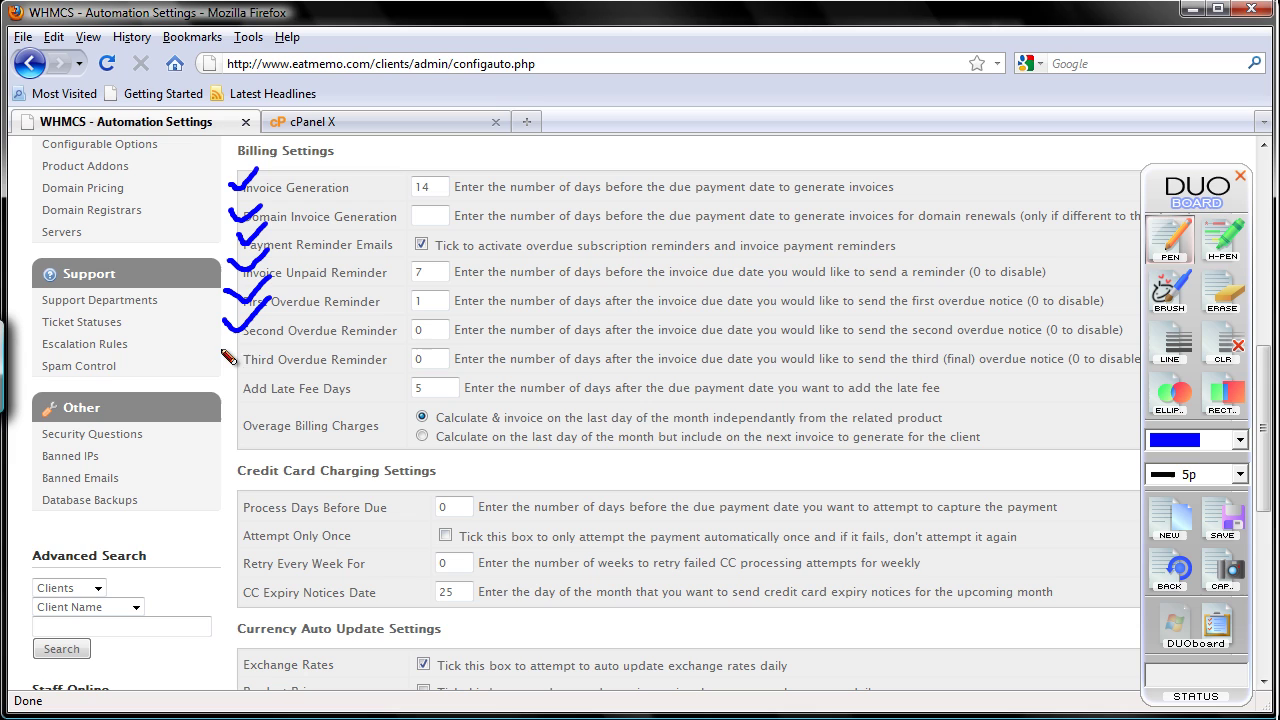
left_click_drag(222, 349, 272, 336)
mouse_move(381, 330)
left_mouse_down()
mouse_move(412, 331)
mouse_move(420, 358)
left_mouse_up()
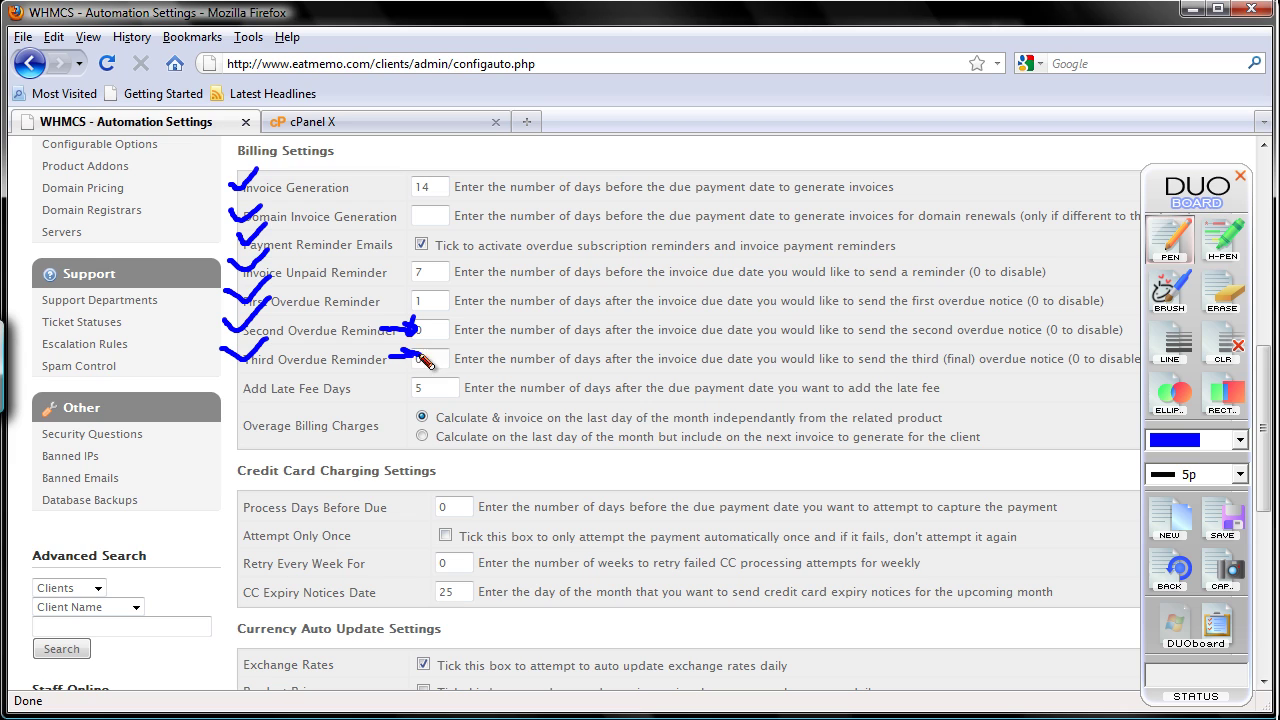
- Wipe the ink, circle the Add Late Fee Days value of 5, then erase it
left_click(1166, 518)
left_click(1152, 510)
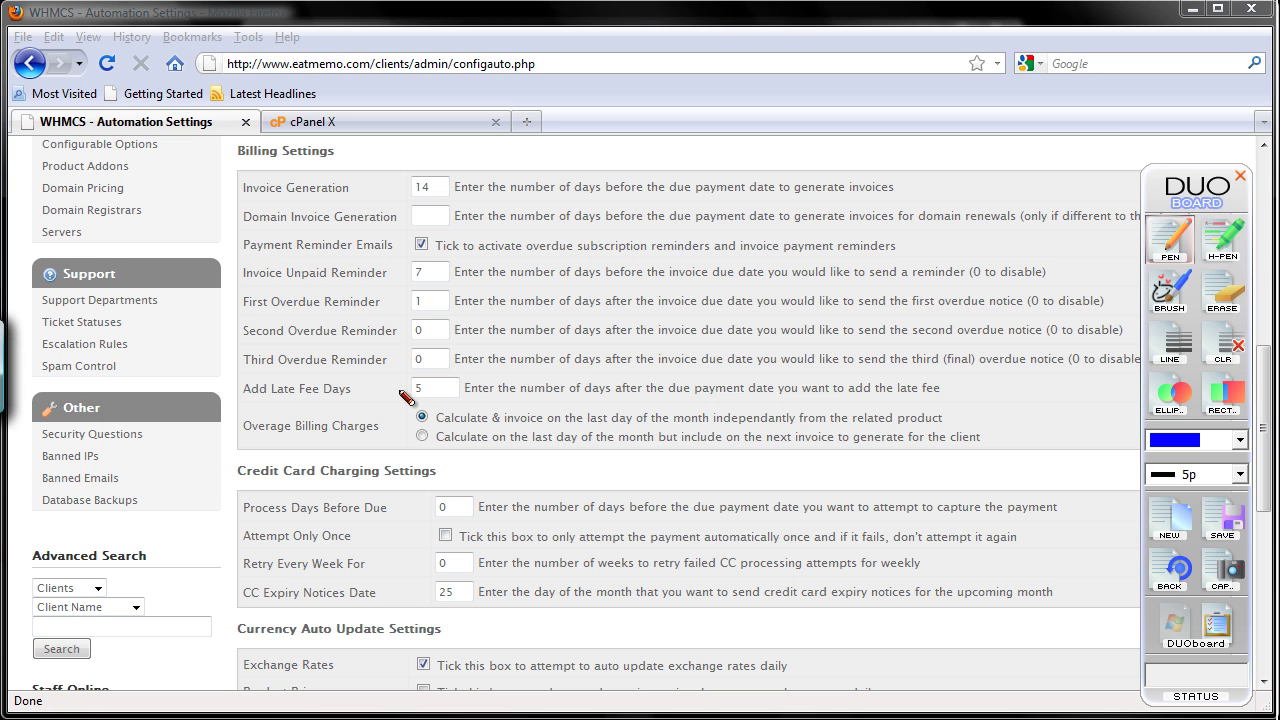
left_click_drag(460, 394, 408, 404)
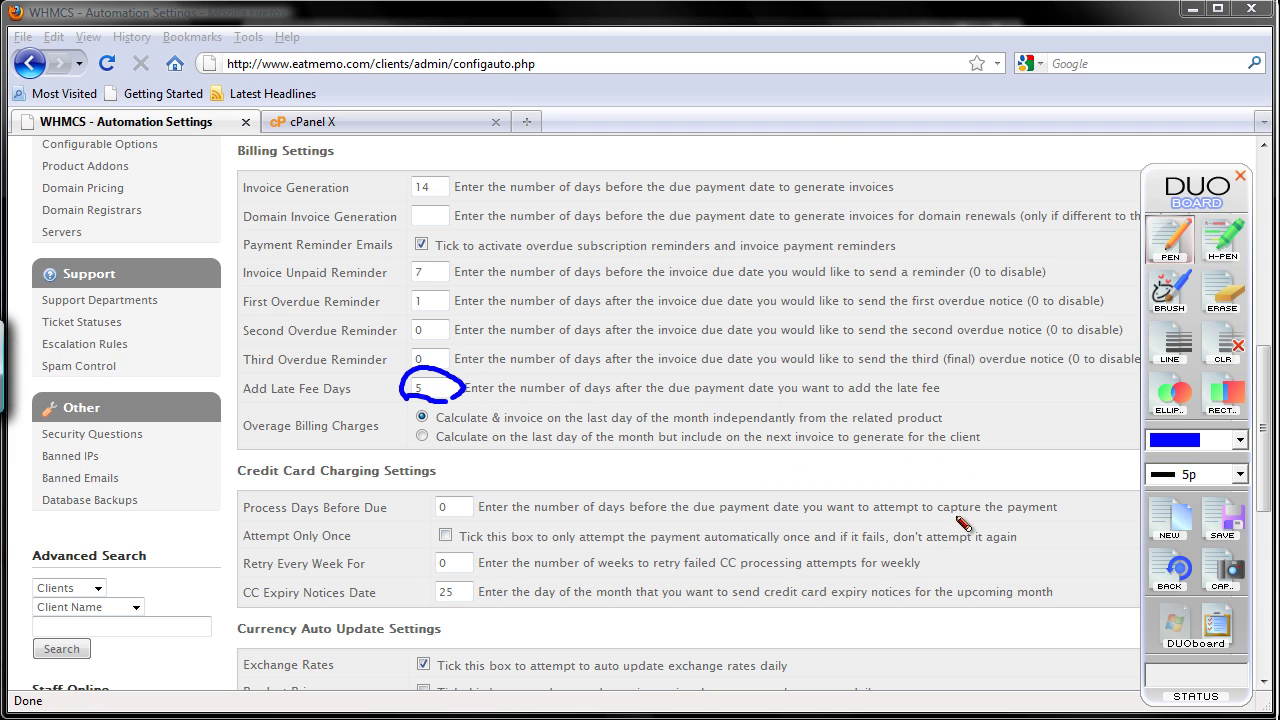
left_click(1168, 525)
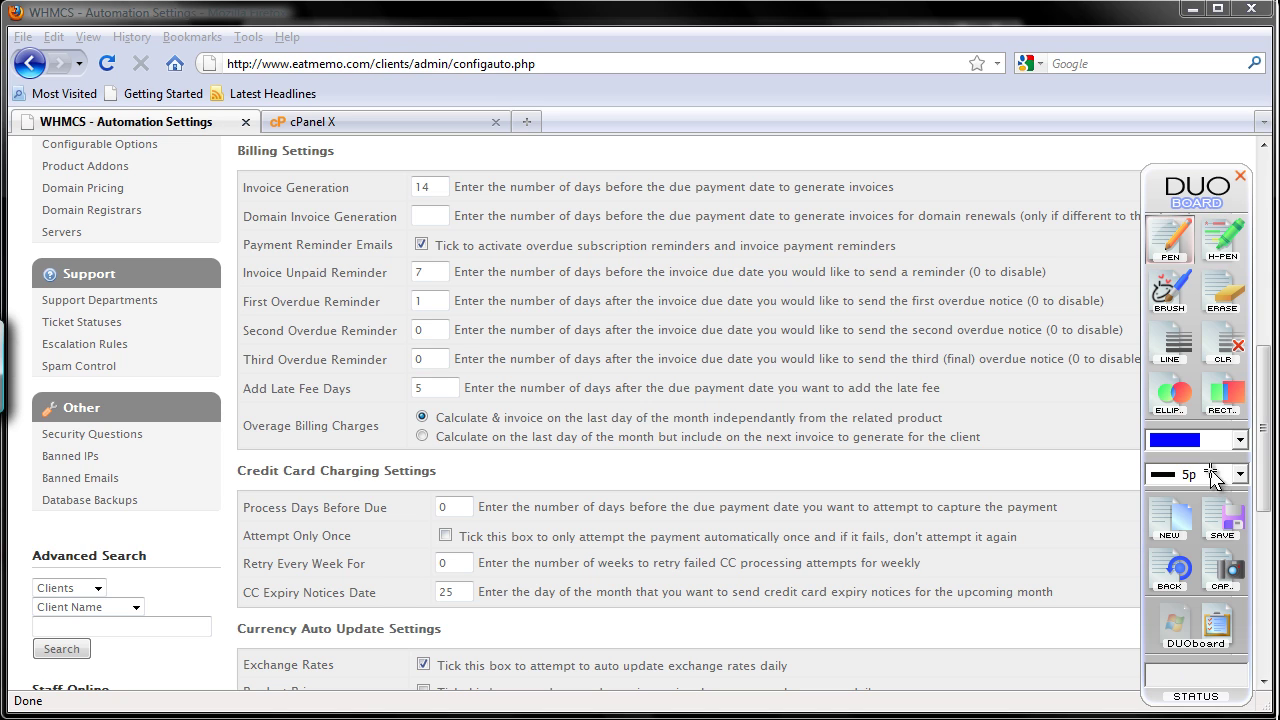
- Leave annotation mode and scroll down to the Credit Card Charging and Currency settings
left_click(1172, 622)
left_click_drag(1257, 500, 1253, 560)
scroll(1250, 565, "down", 2)
left_click(1230, 572)
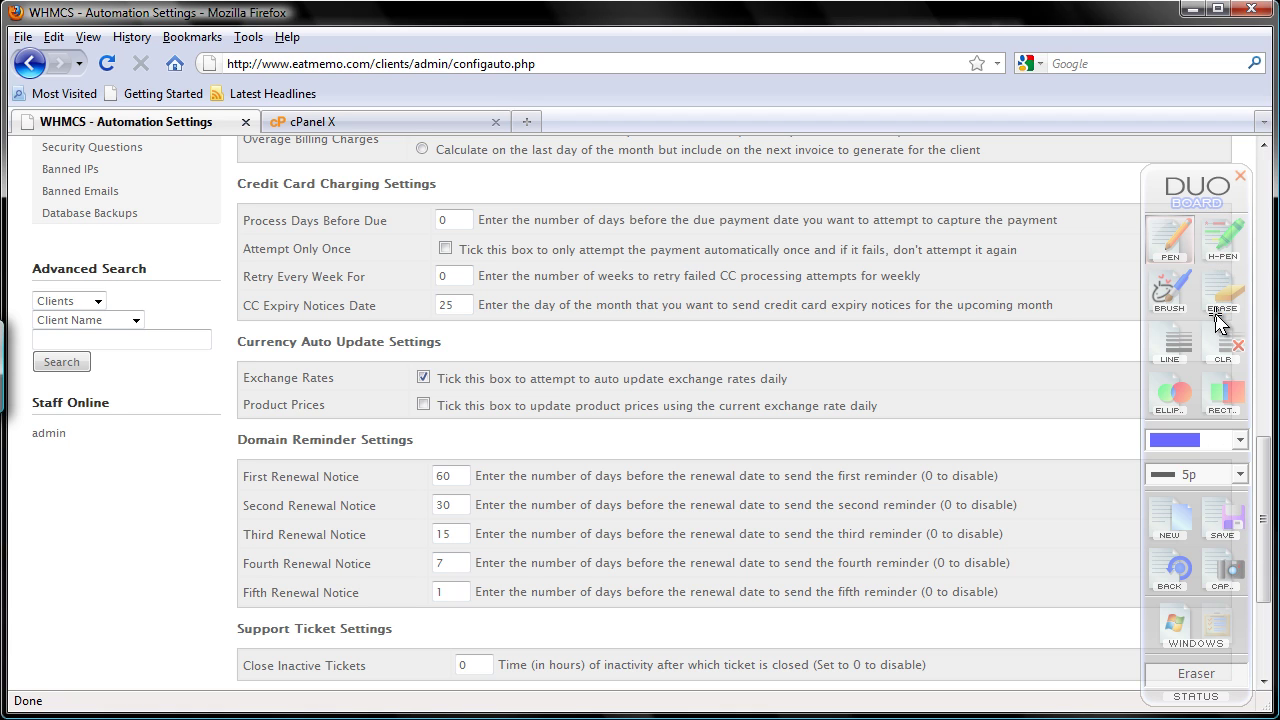
- Box the Credit Card Charging and Currency Auto Update sections in green, then clear the boxes
left_click(1181, 512)
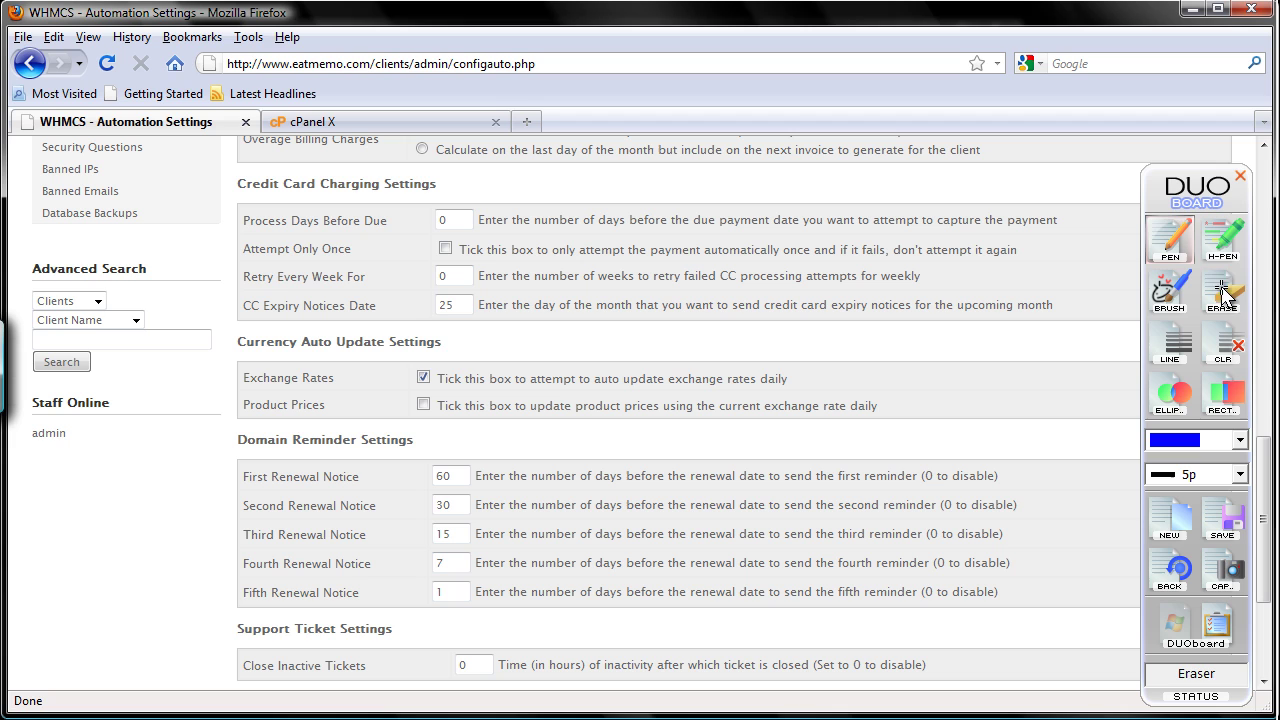
left_click(1220, 390)
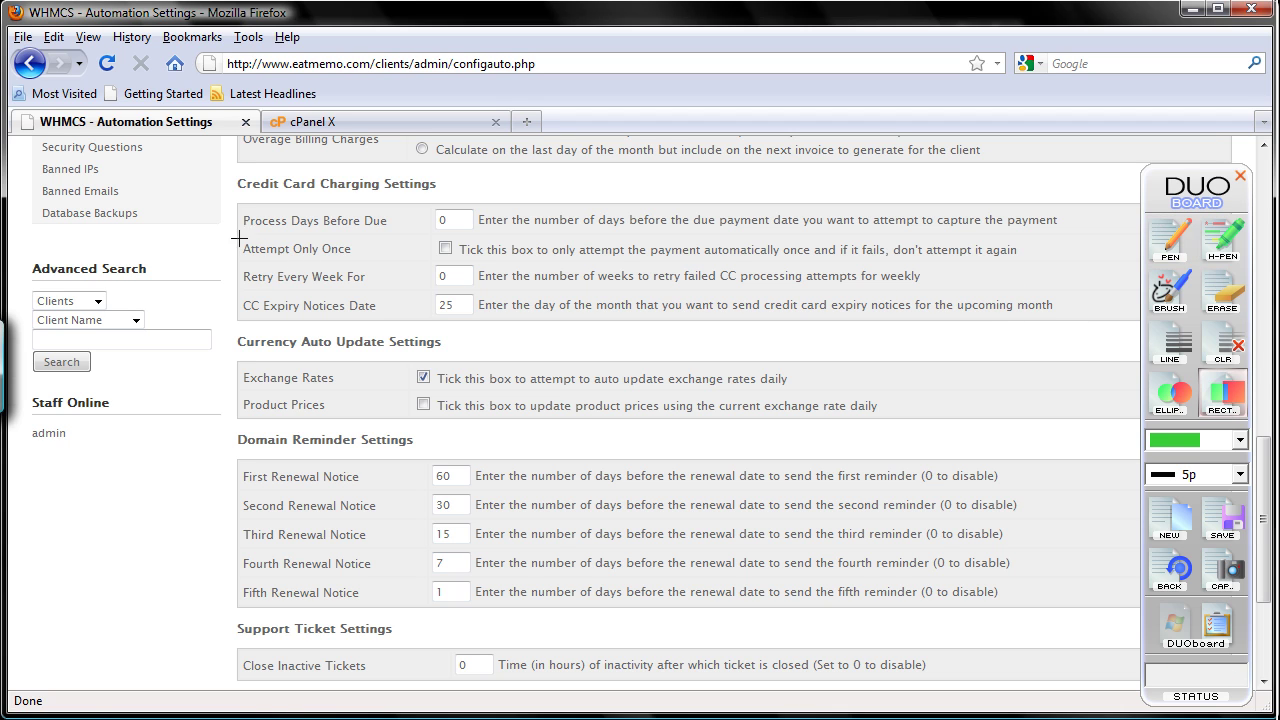
left_click_drag(232, 164, 1072, 338)
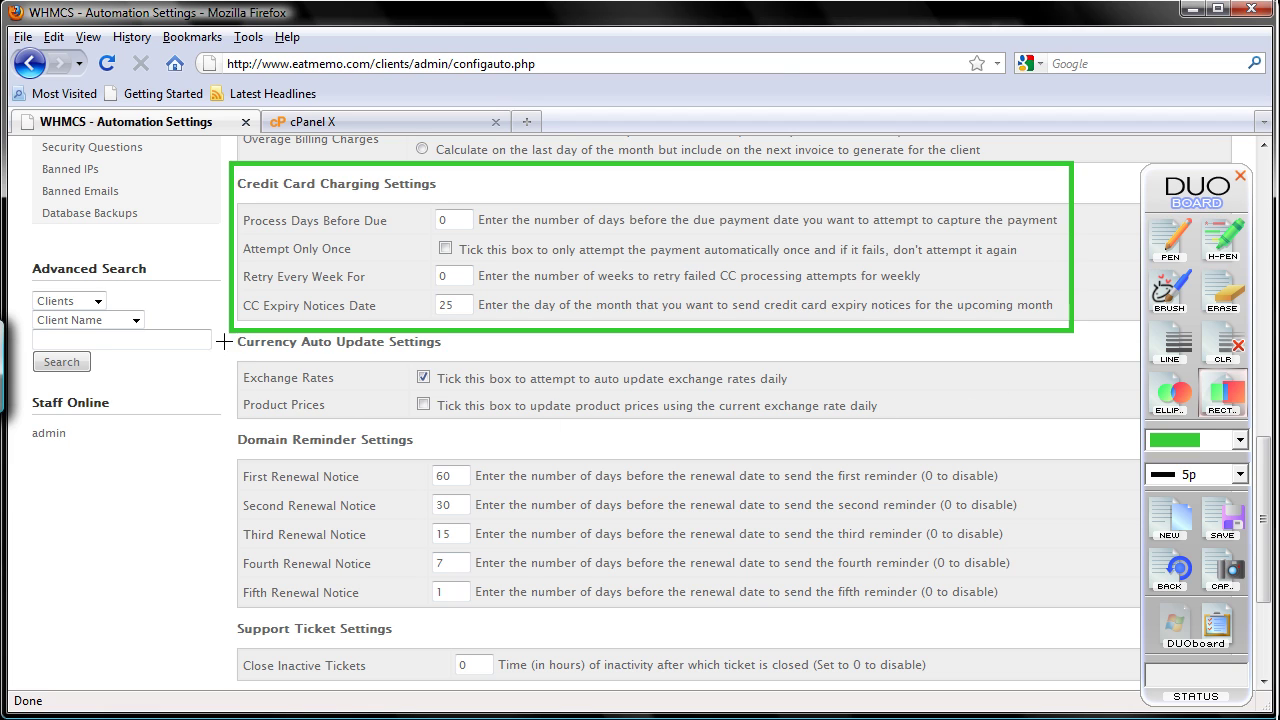
left_click_drag(228, 337, 752, 438)
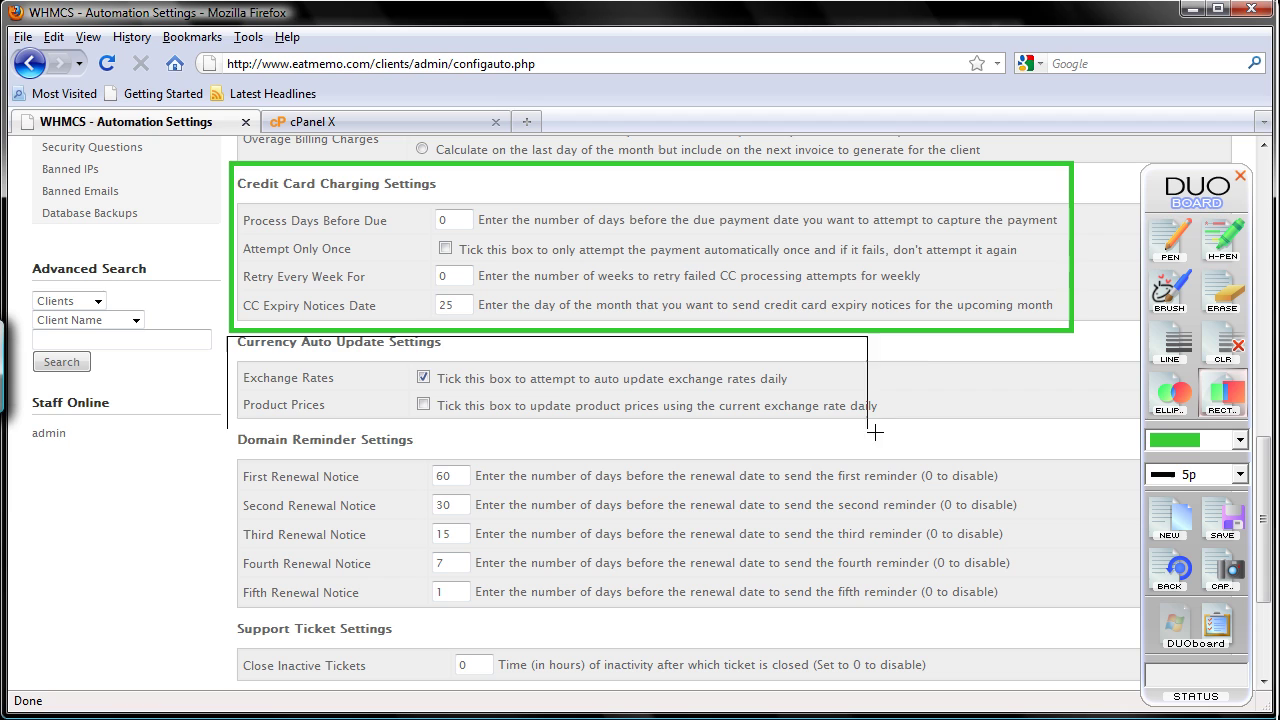
left_click_drag(875, 432, 946, 429)
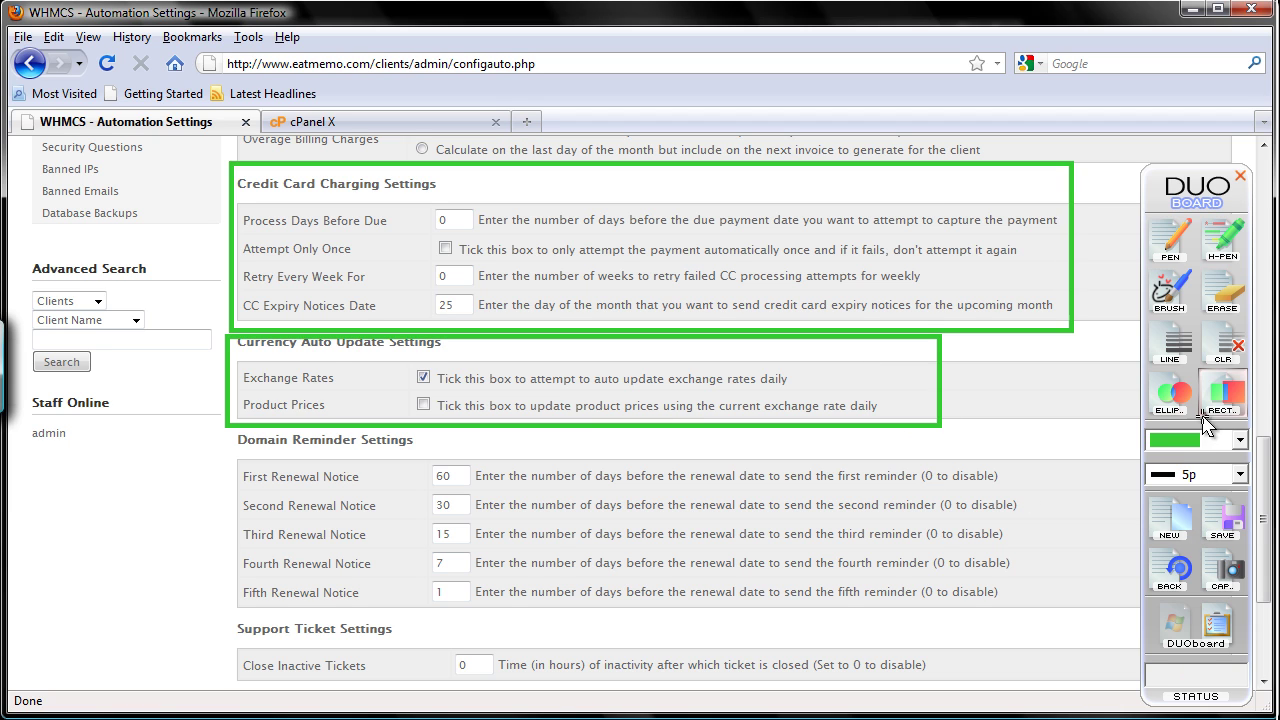
key("Escape")
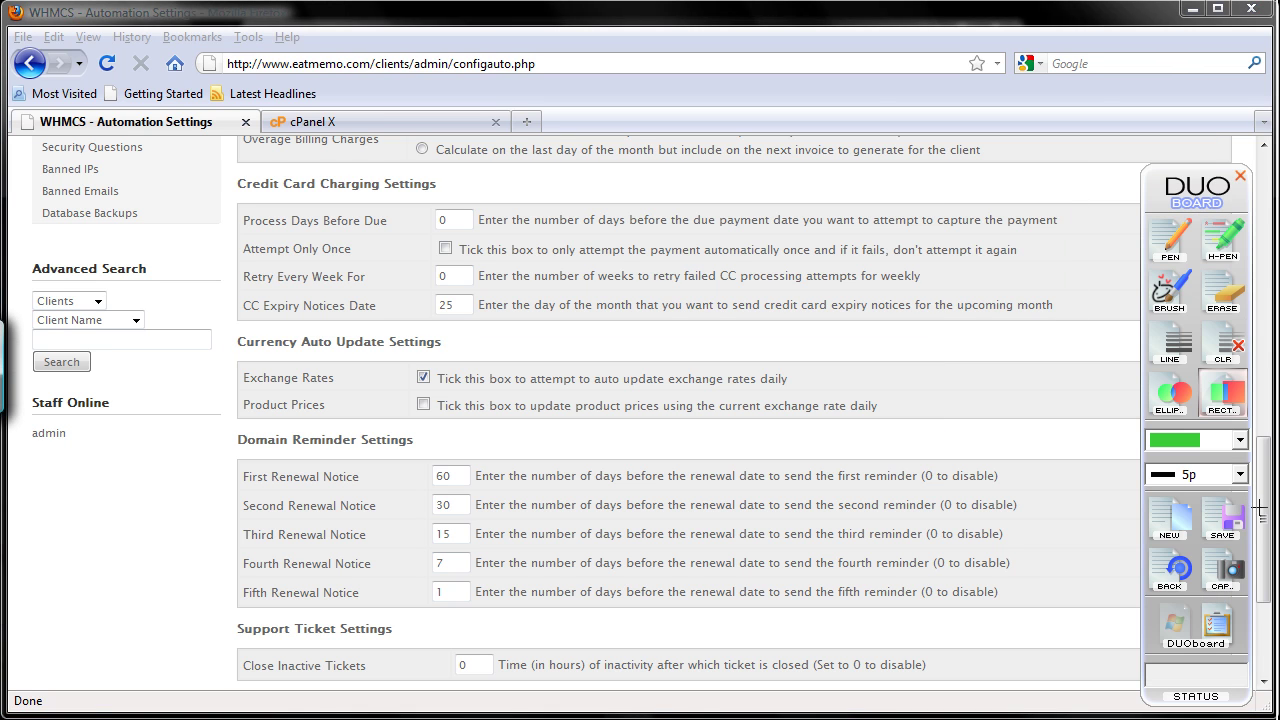
left_click(1180, 522)
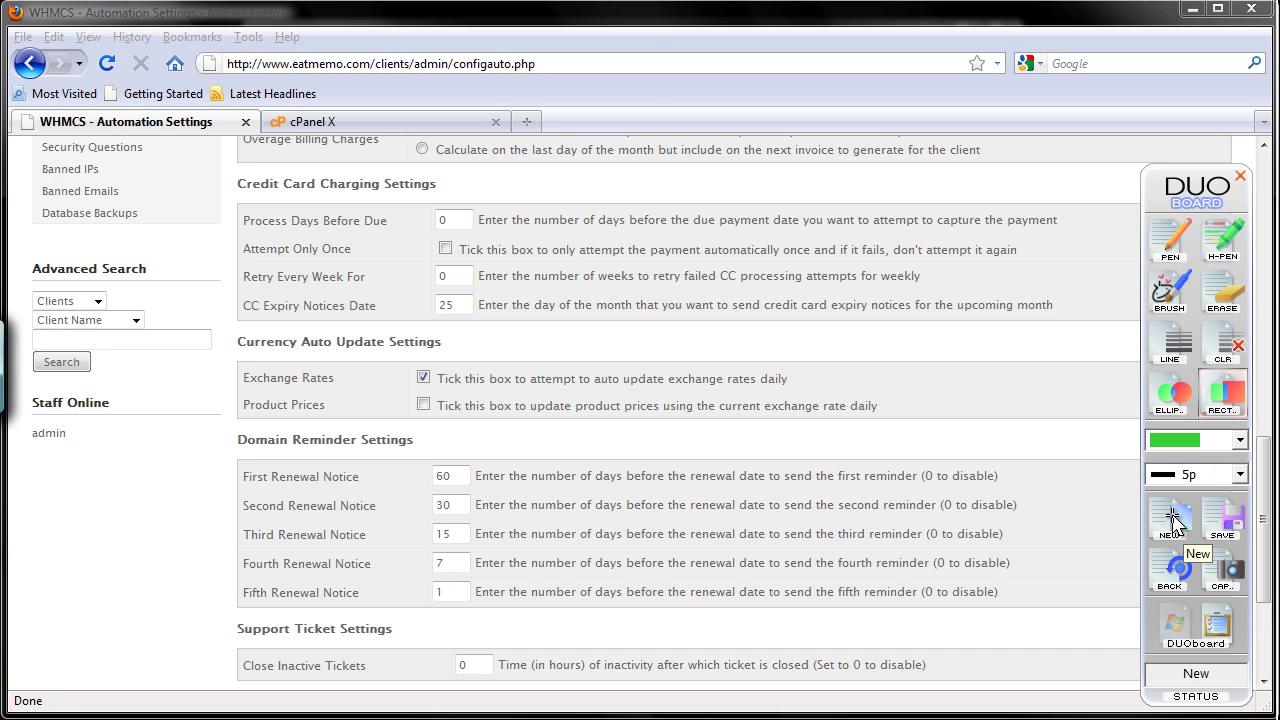
left_click(1196, 625)
left_click_drag(1248, 547, 1248, 602)
scroll(1248, 607, "down", 1)
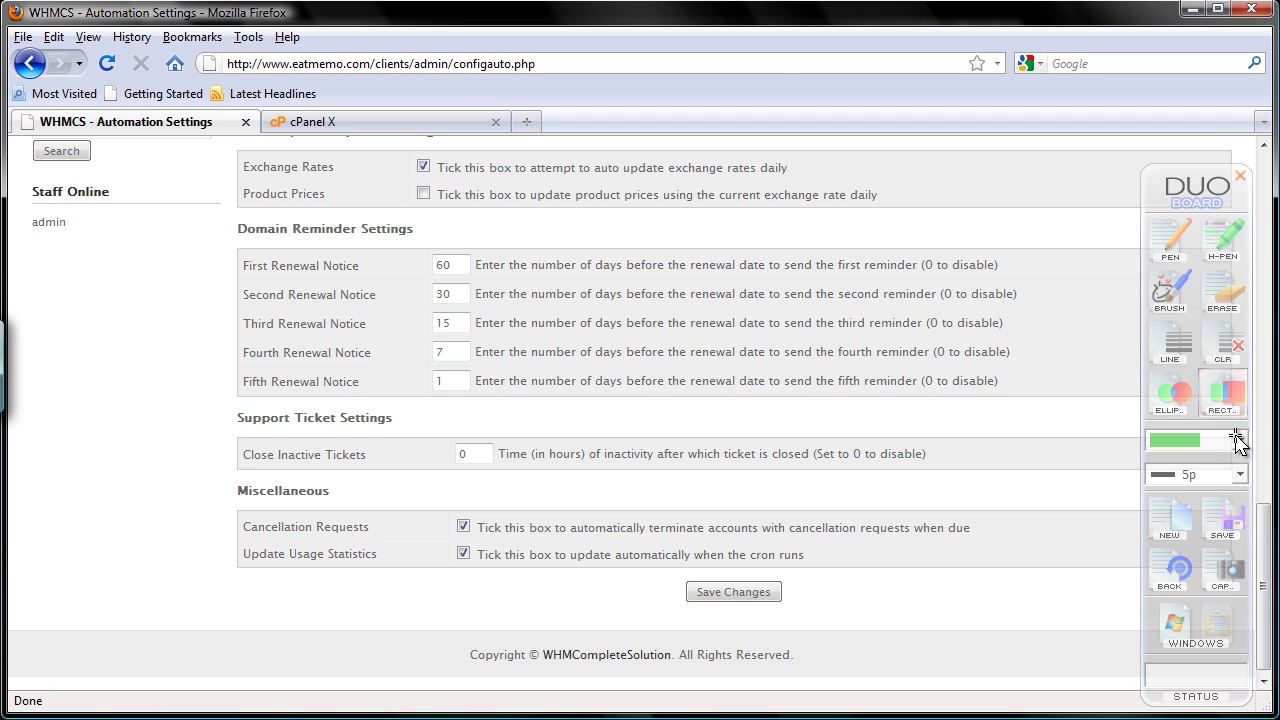
left_click(1172, 510)
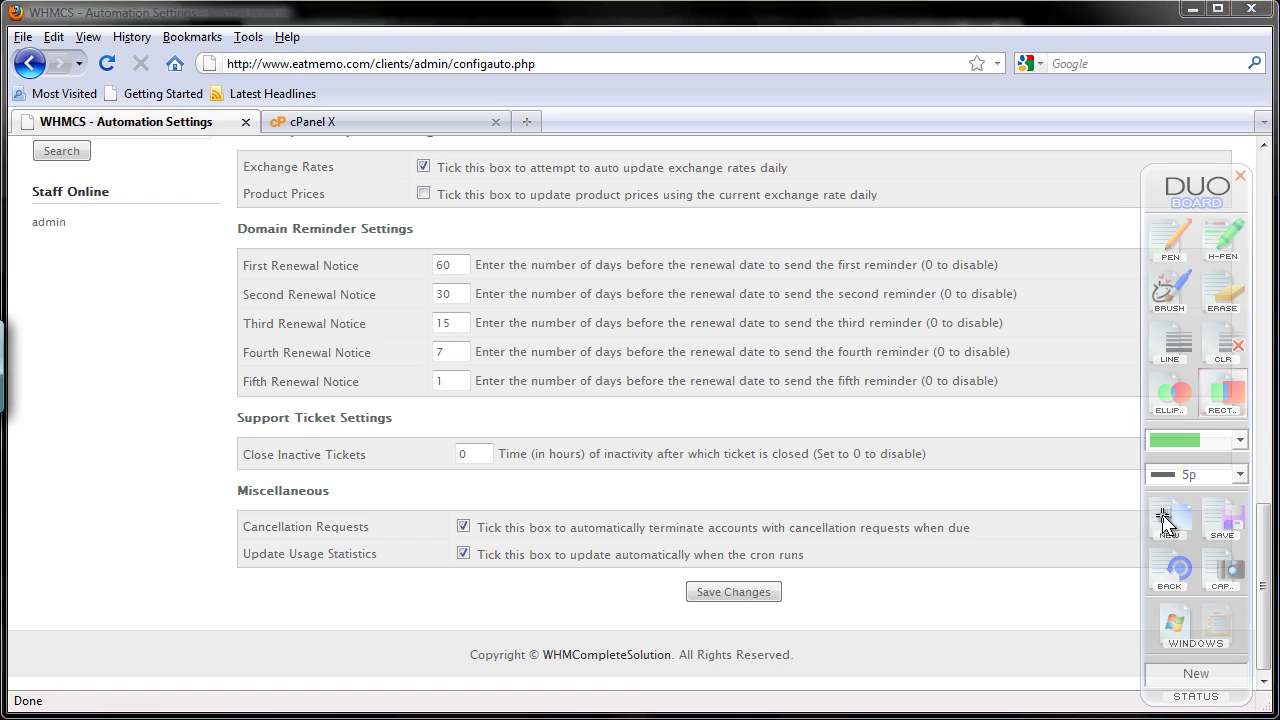
left_click_drag(904, 229, 1029, 404)
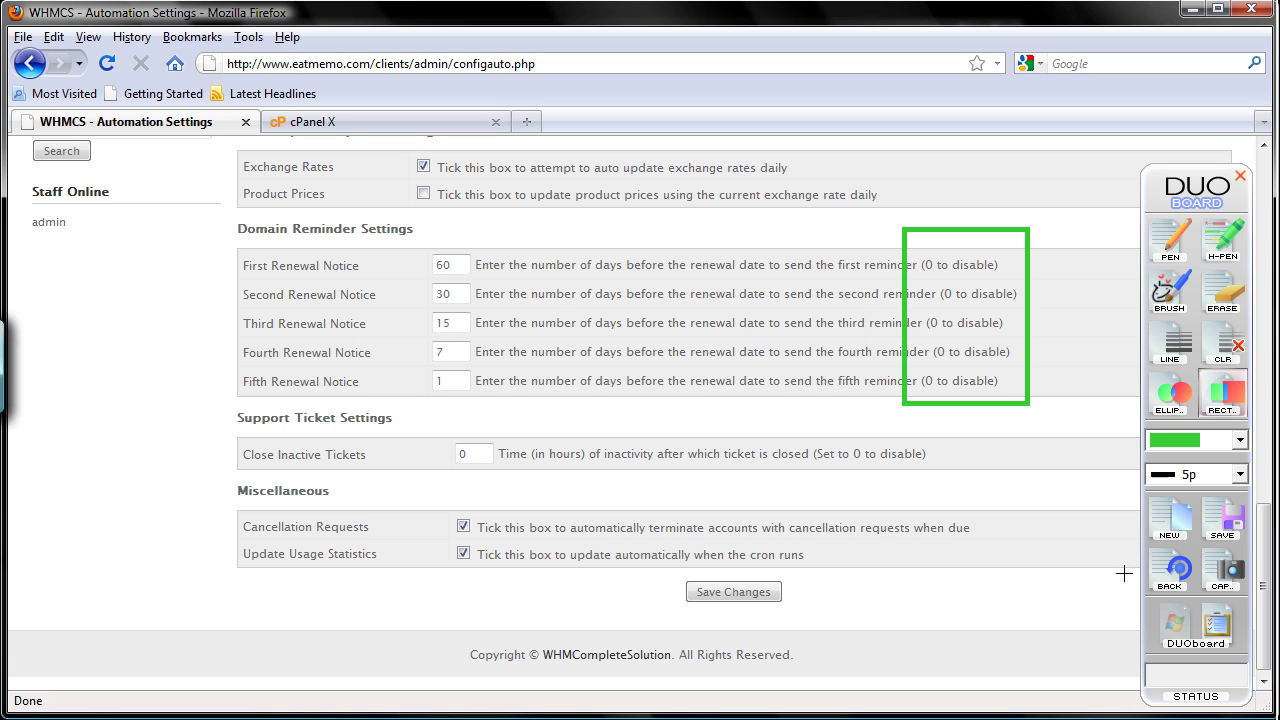
left_click(1170, 520)
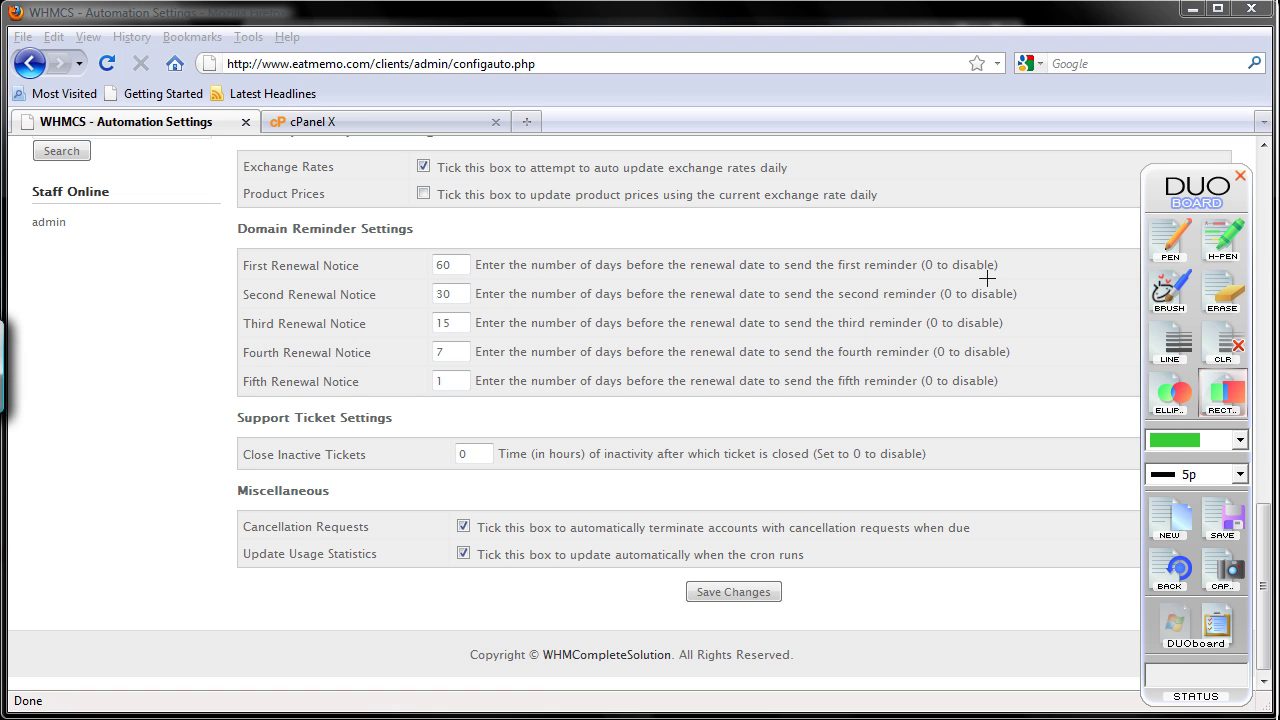
- Change the five renewal notices (60, 30, 15, 7, 1) to 0 and clear Close Inactive Tickets
left_click(1172, 625)
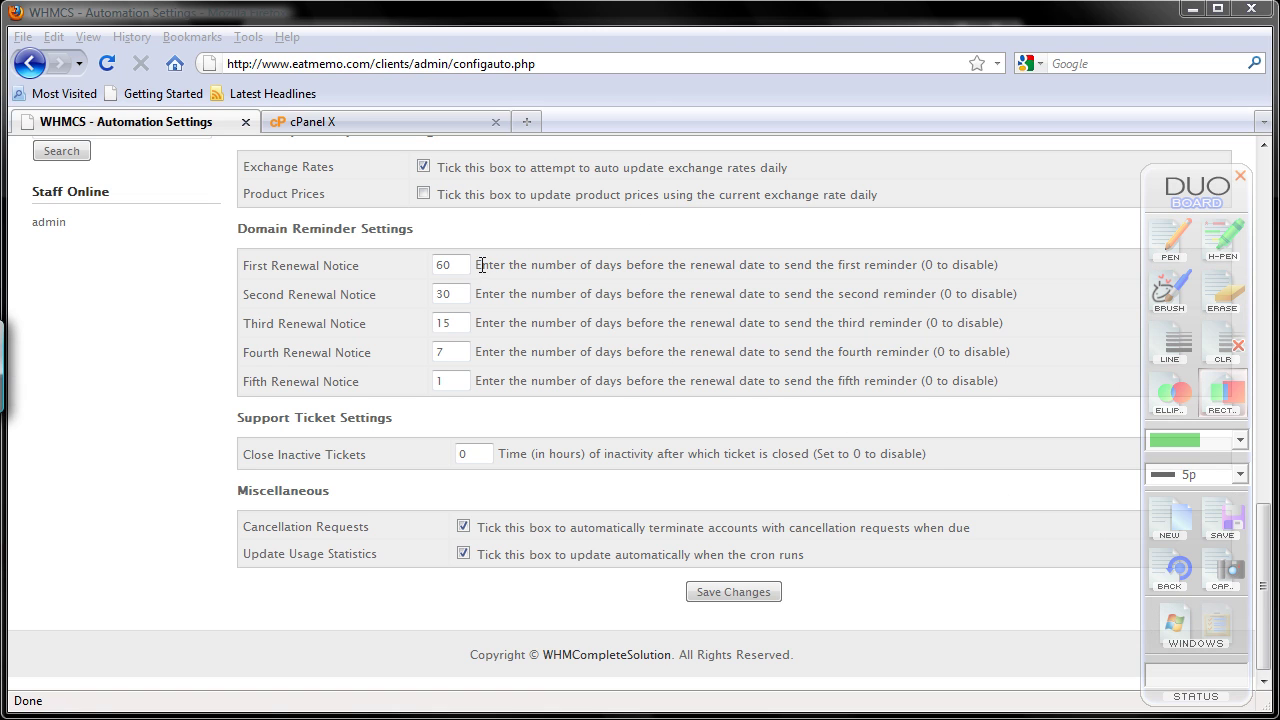
key("BackSpace")
key("BackSpace")
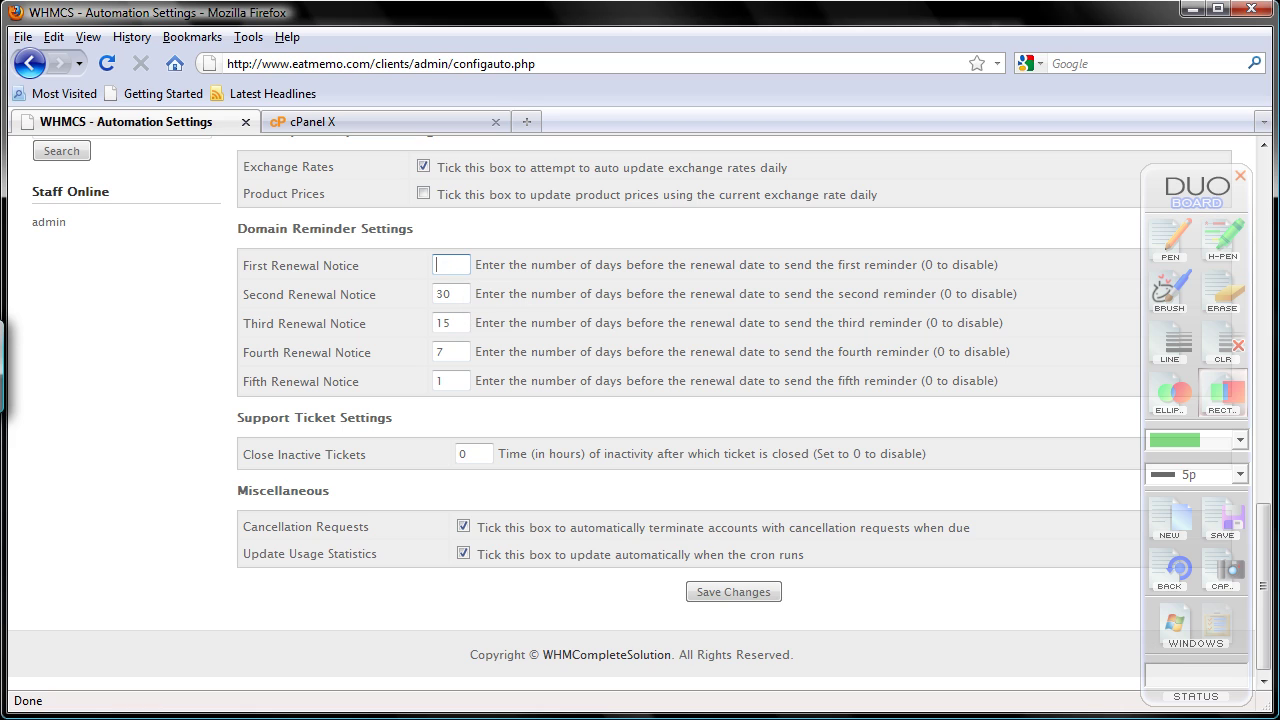
double_click(468, 293)
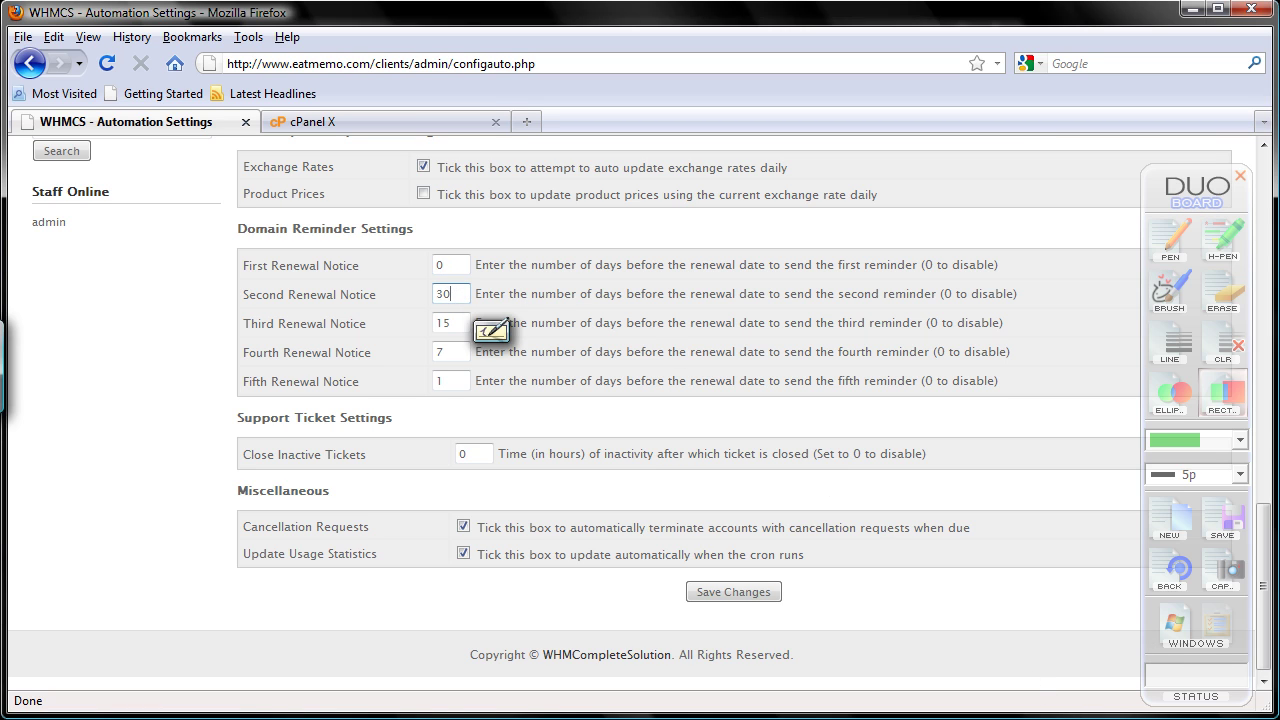
key("BackSpace")
type("0")
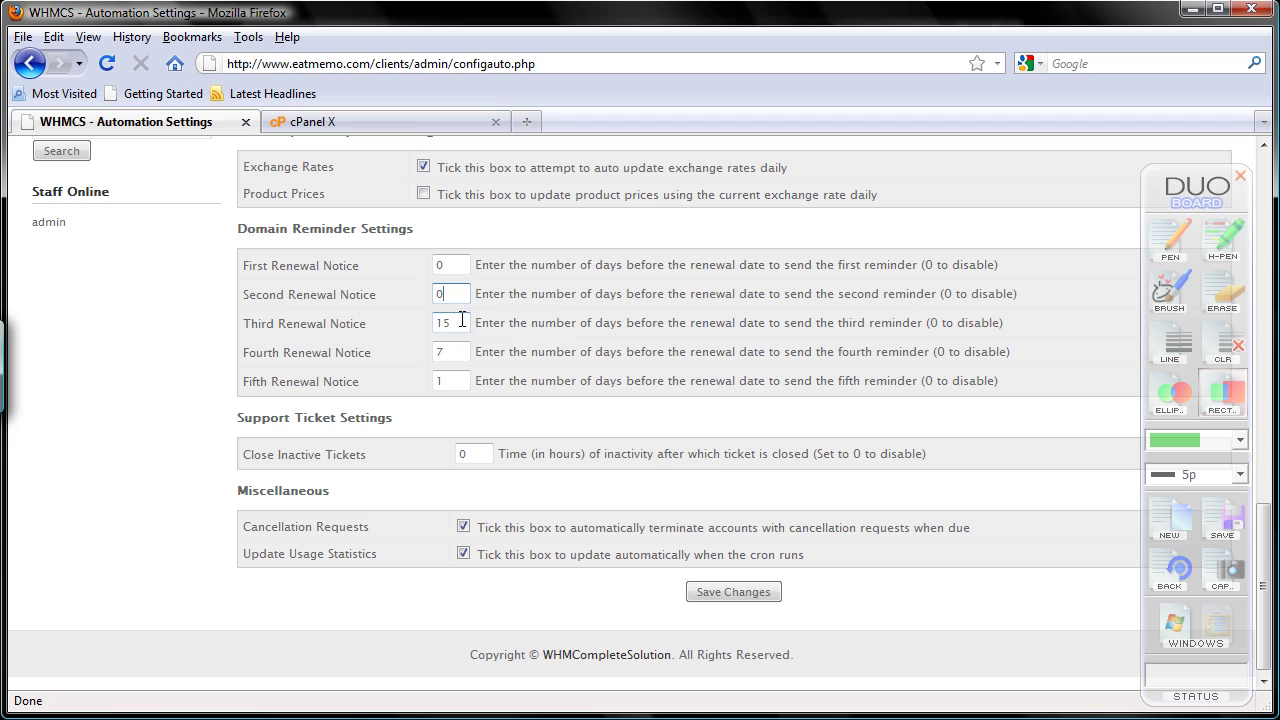
double_click(462, 320)
type("0")
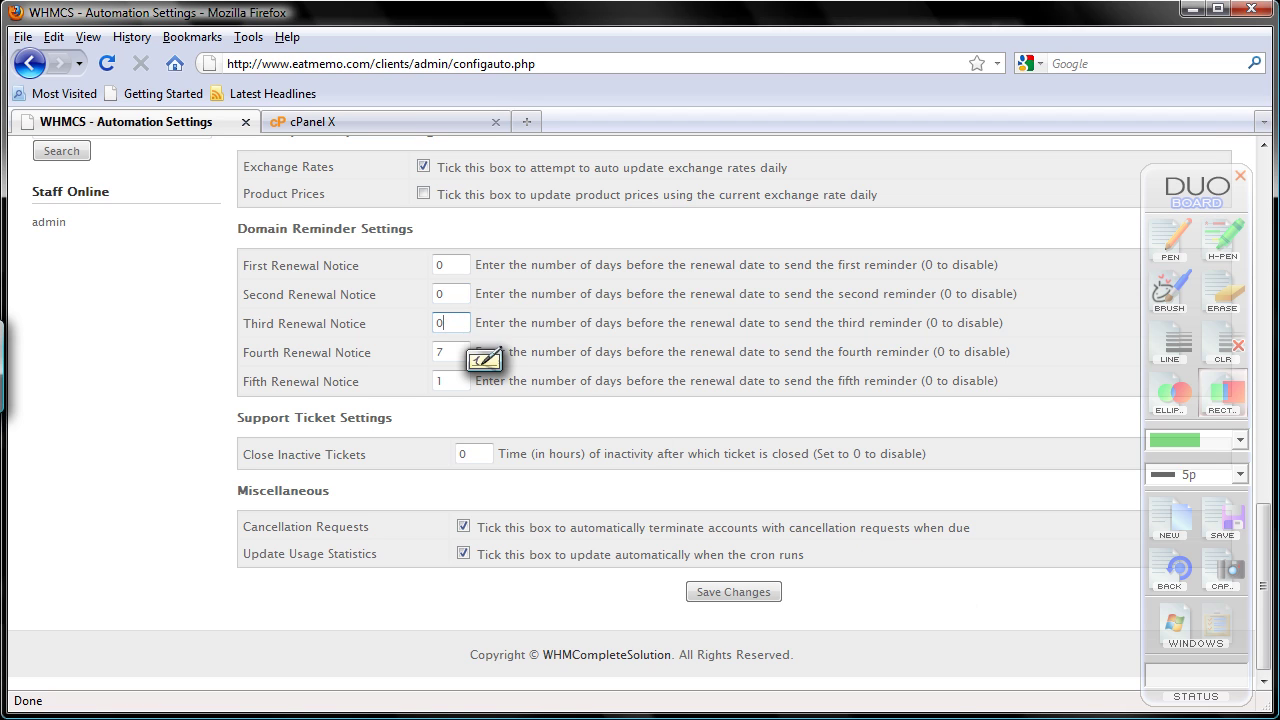
double_click(464, 351)
type("0")
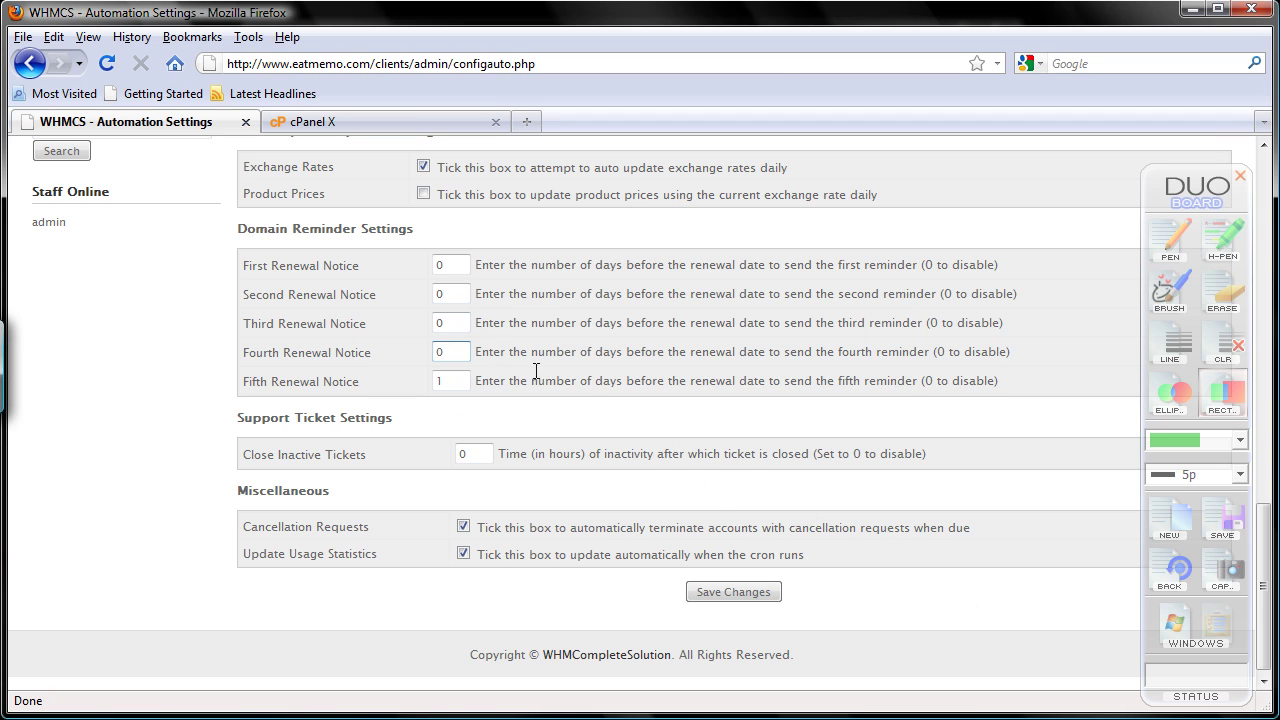
double_click(447, 379)
type("0")
left_click(481, 447)
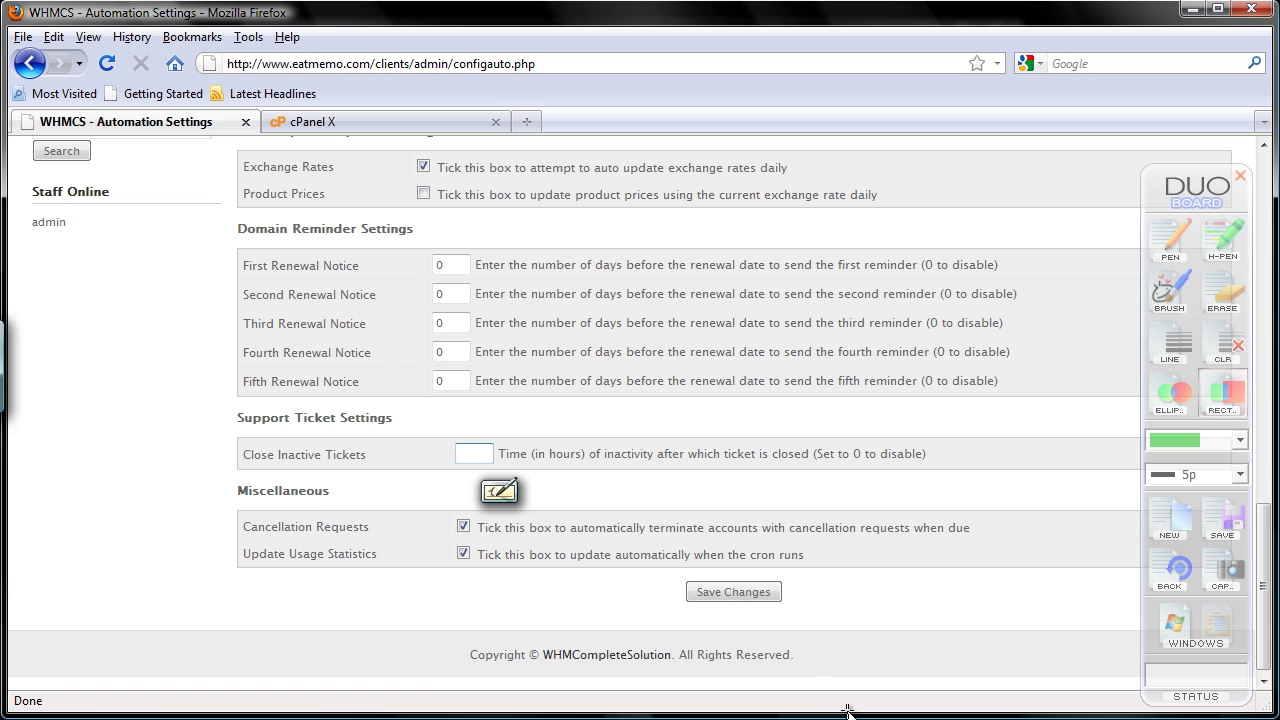
- Compute 7 × 24 in Calculator and enter 168 hours in Close Inactive Tickets
left_click(25, 712)
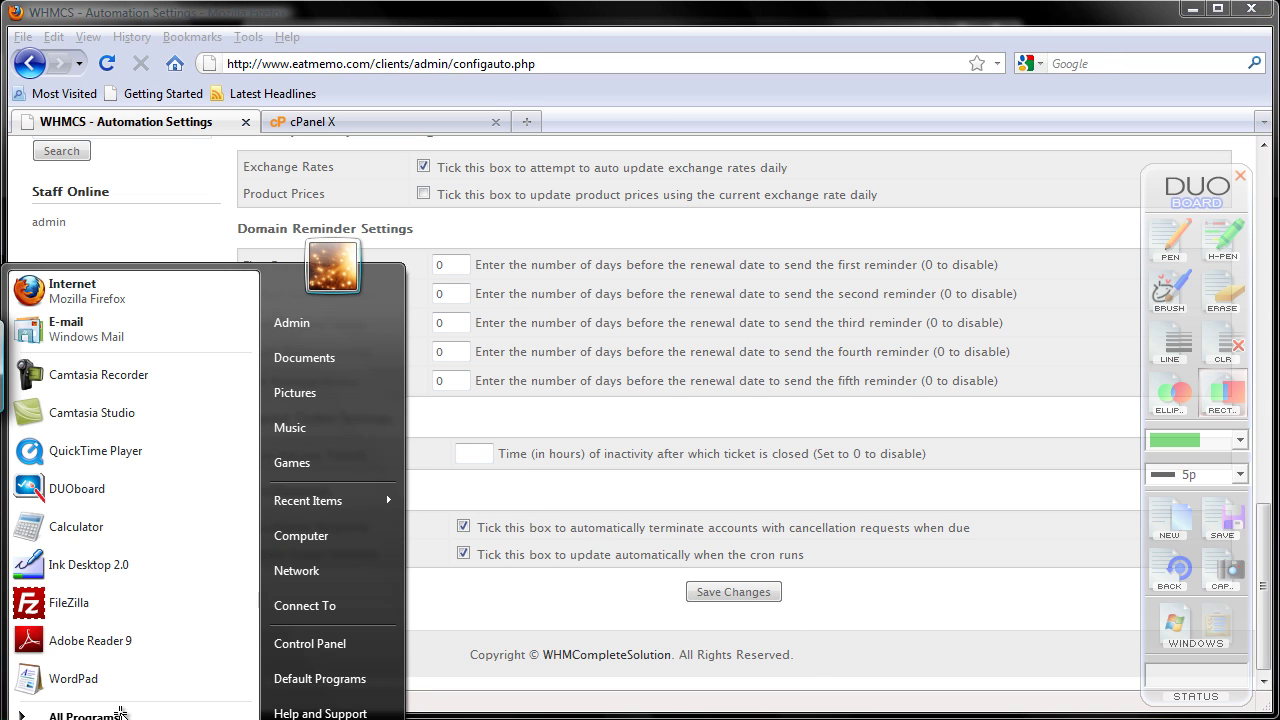
left_click(125, 518)
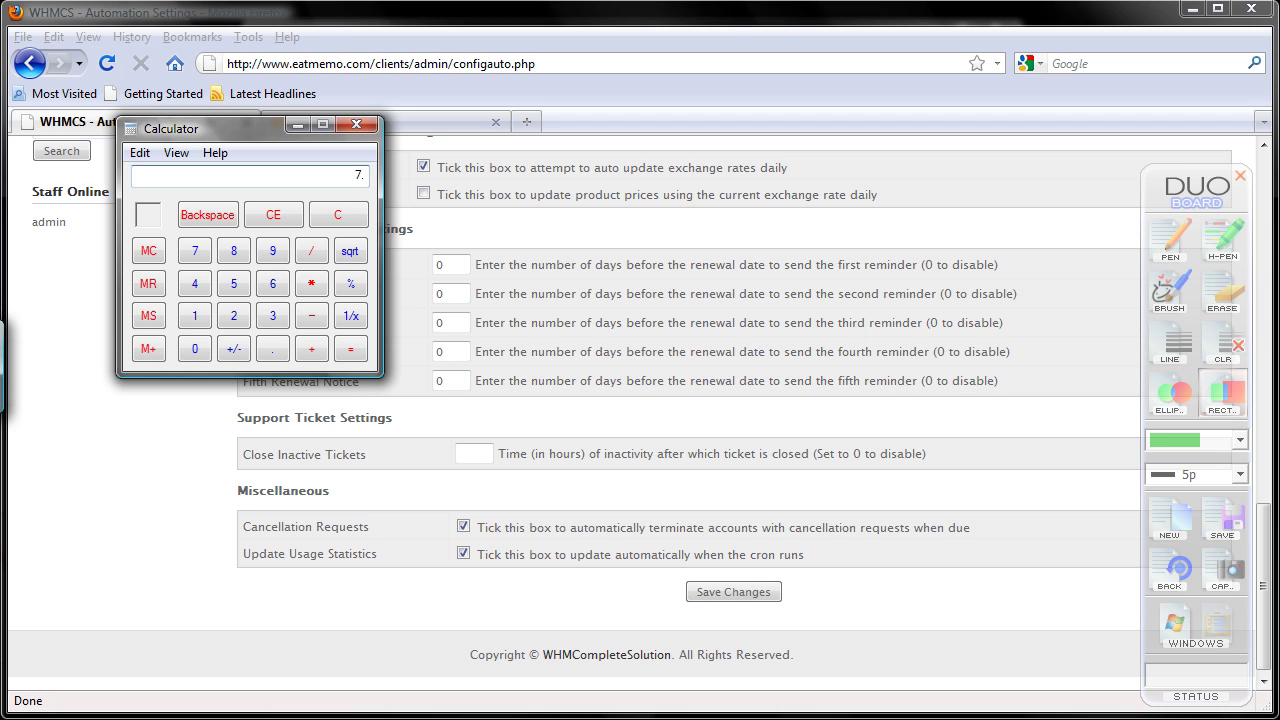
left_click(470, 452)
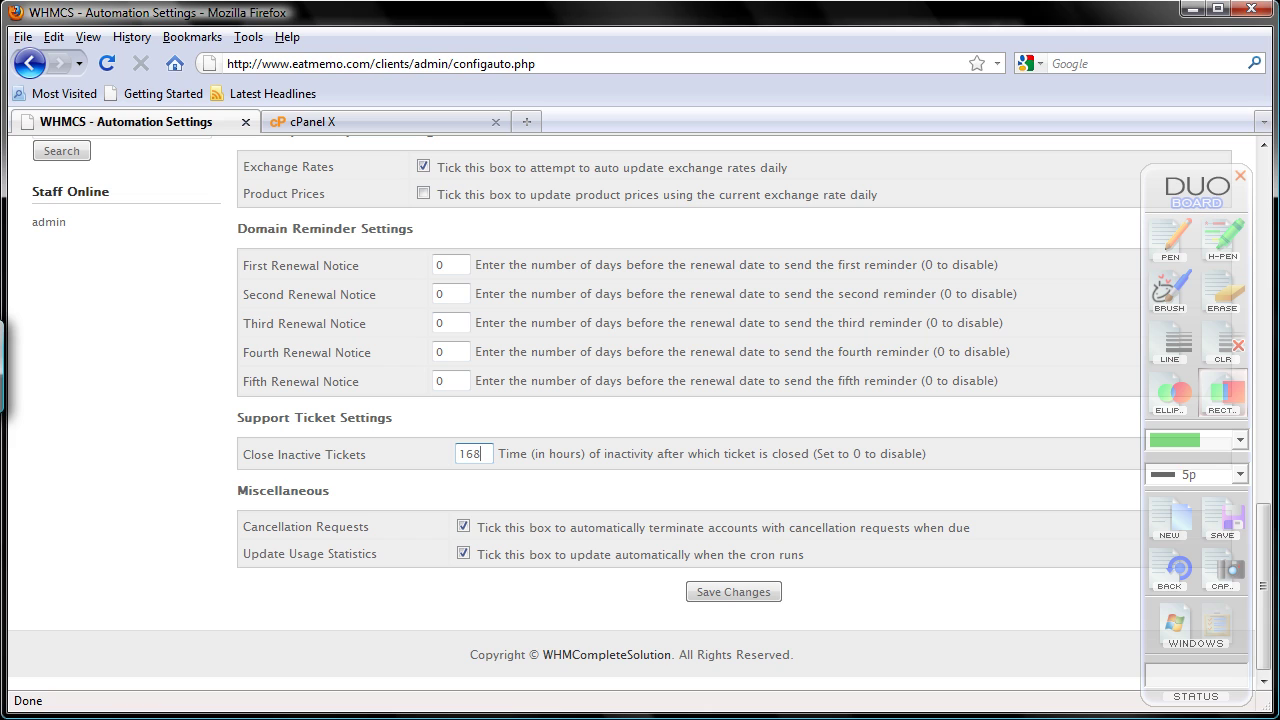
- Circle the Save Changes button with the pen, then save the automation settings
left_click(1170, 240)
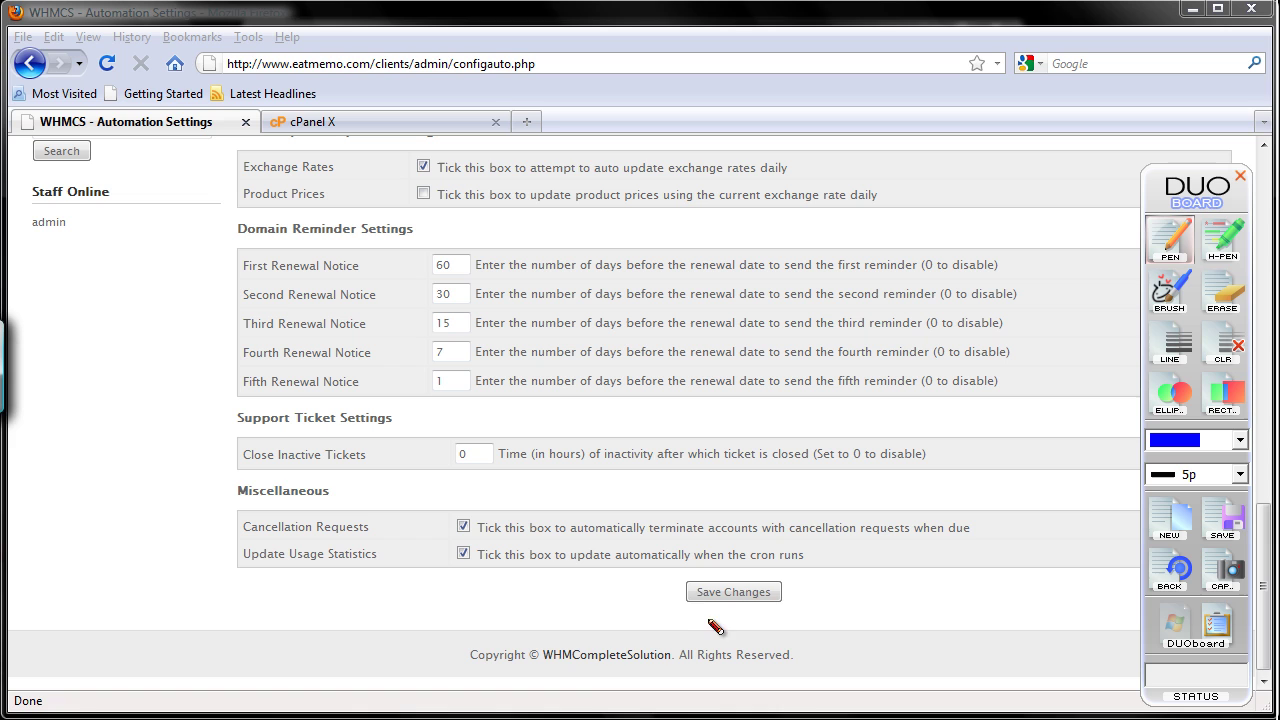
left_click_drag(696, 604, 688, 580)
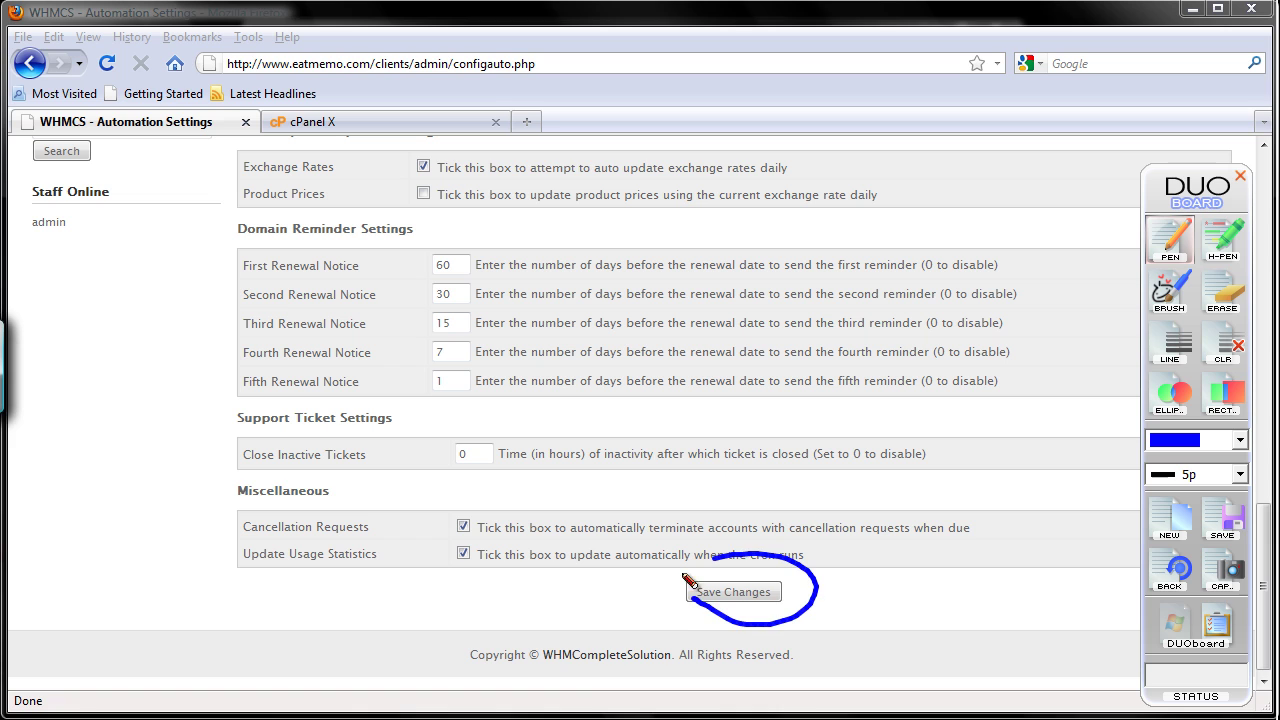
left_click(1180, 515)
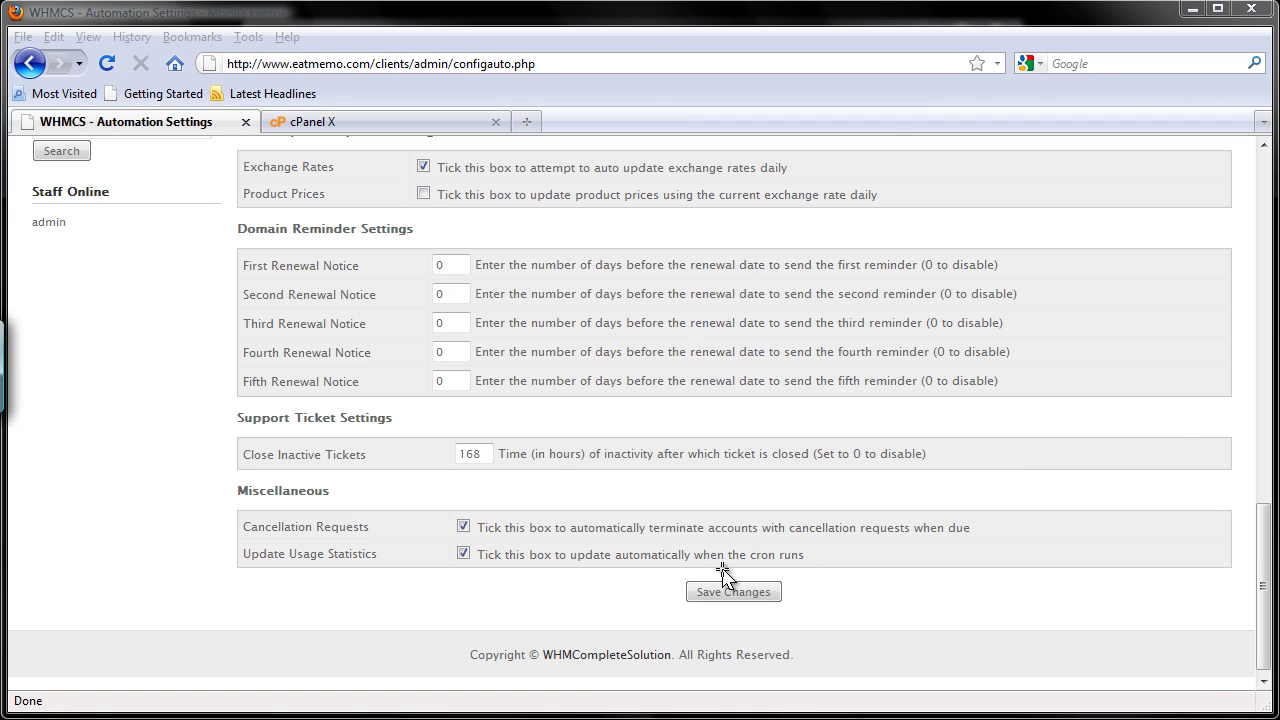
left_click(730, 592)
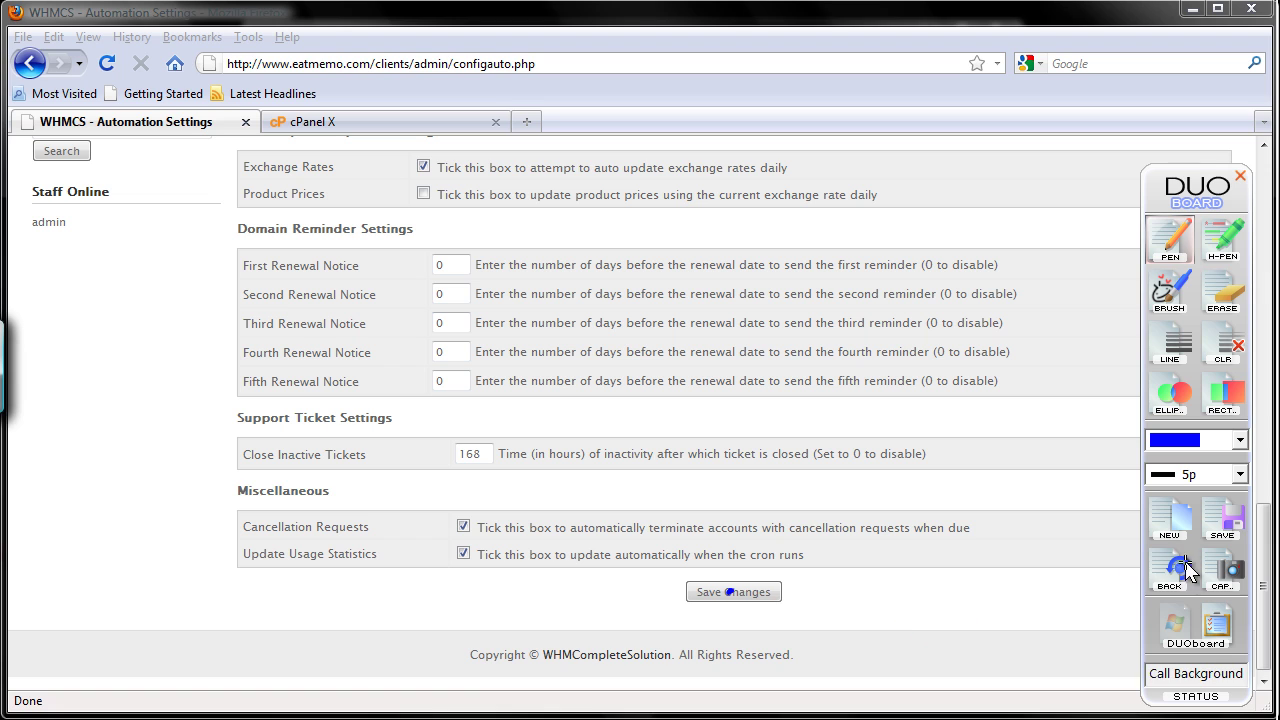
left_click(1168, 622)
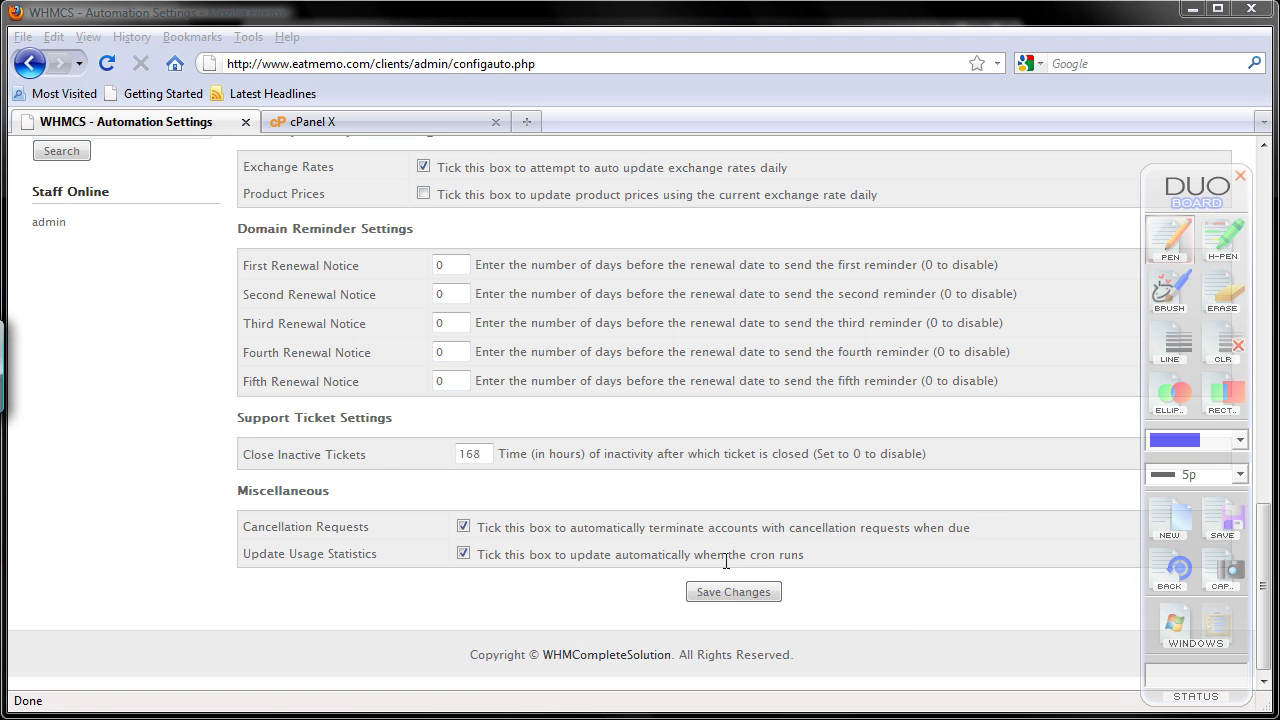
left_click(740, 594)
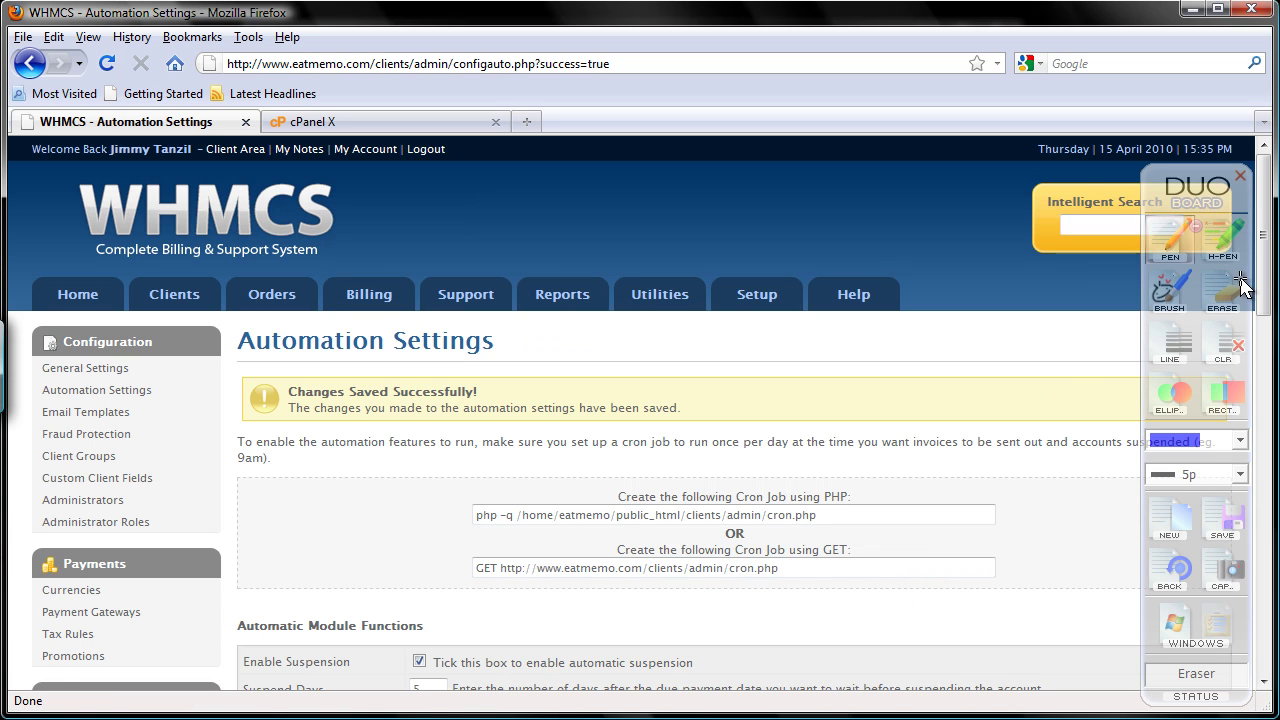
left_click_drag(1263, 300, 1253, 275)
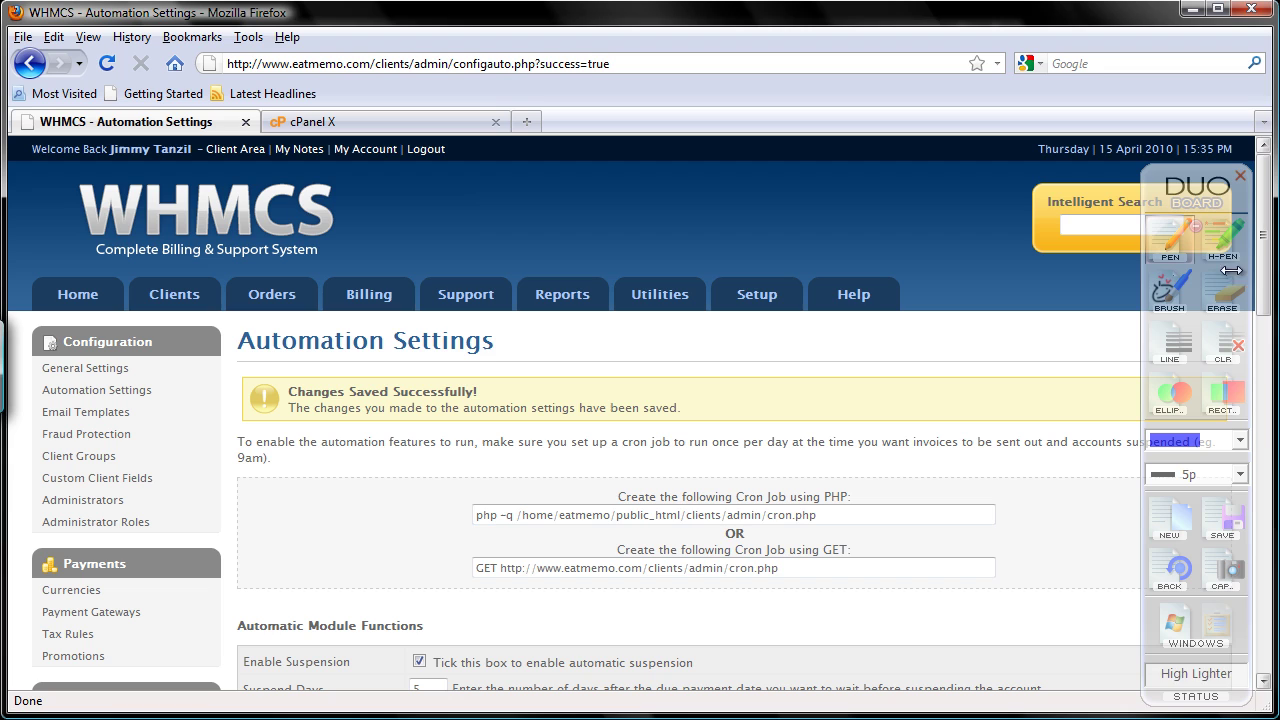